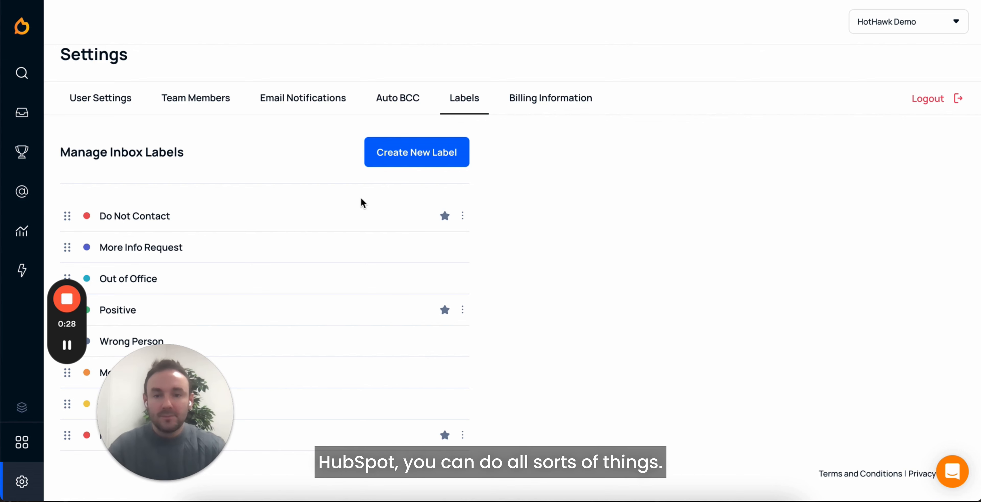
# Create a teal inbox label named "Send to Hubspot" and save it.
pyautogui.click(436, 153)
pyautogui.press('capslock')
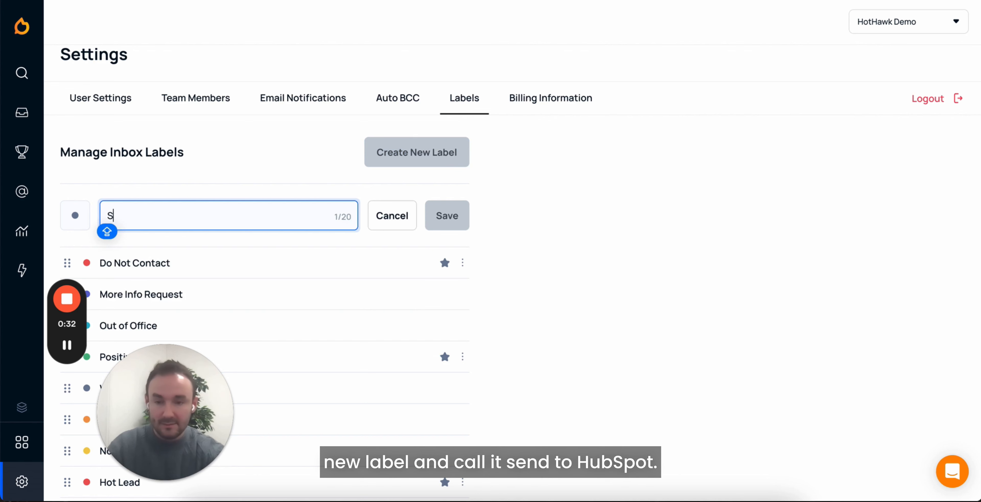
pyautogui.write('Send to Hubspot')
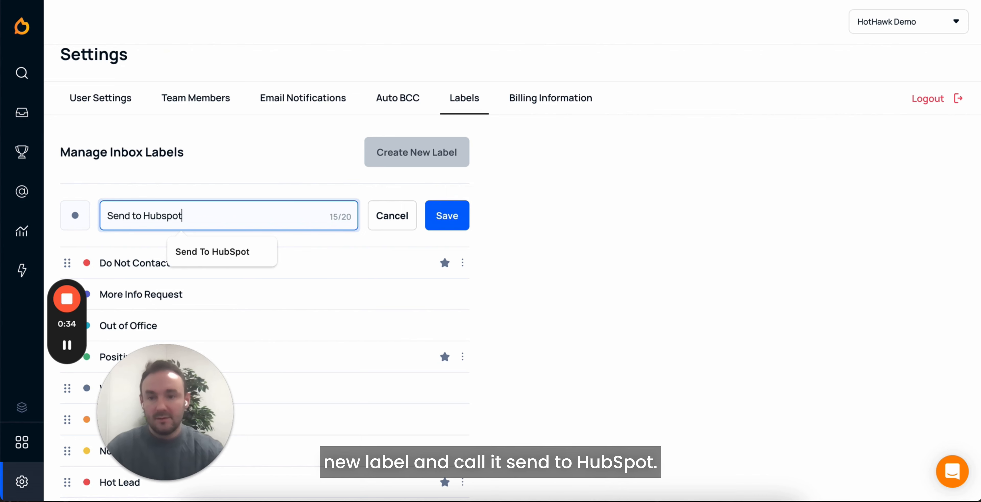
pyautogui.click(75, 216)
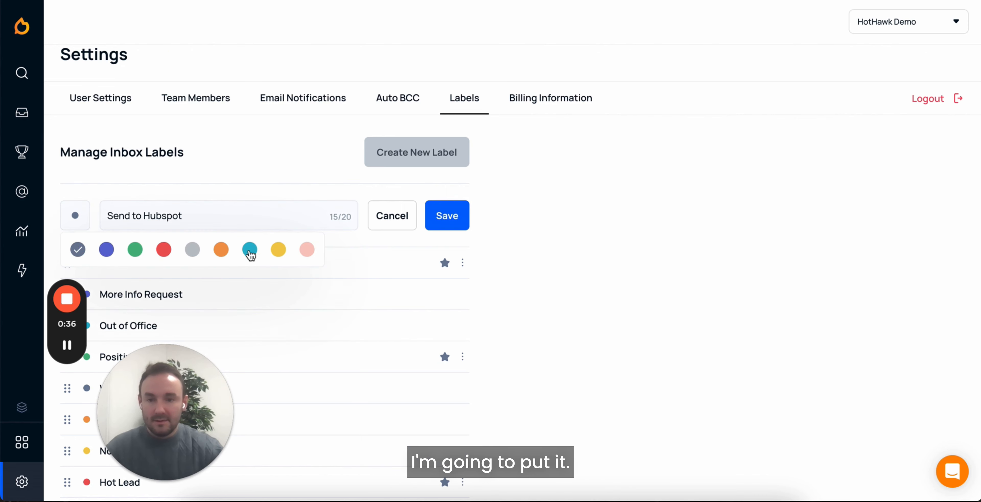
pyautogui.click(250, 250)
pyautogui.click(447, 218)
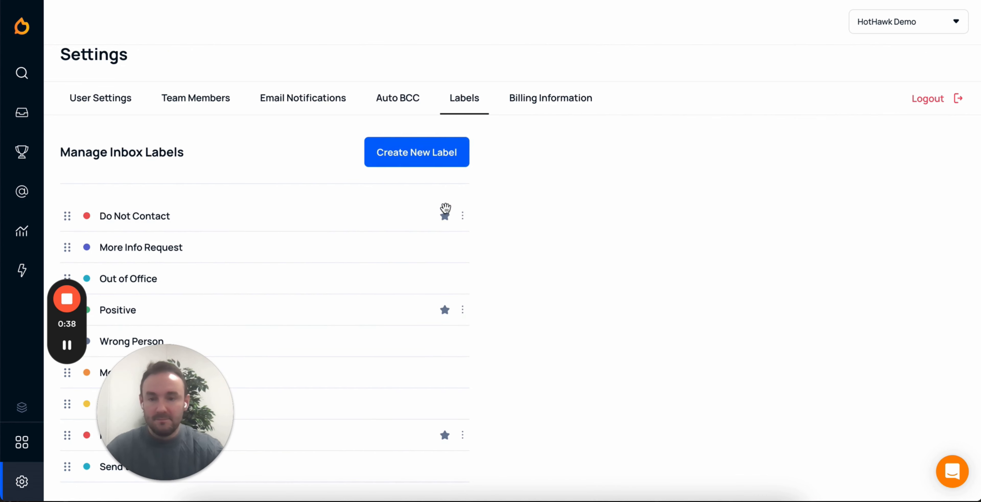
pyautogui.scroll(-2, 377, 293)
pyautogui.scroll(3, 372, 310)
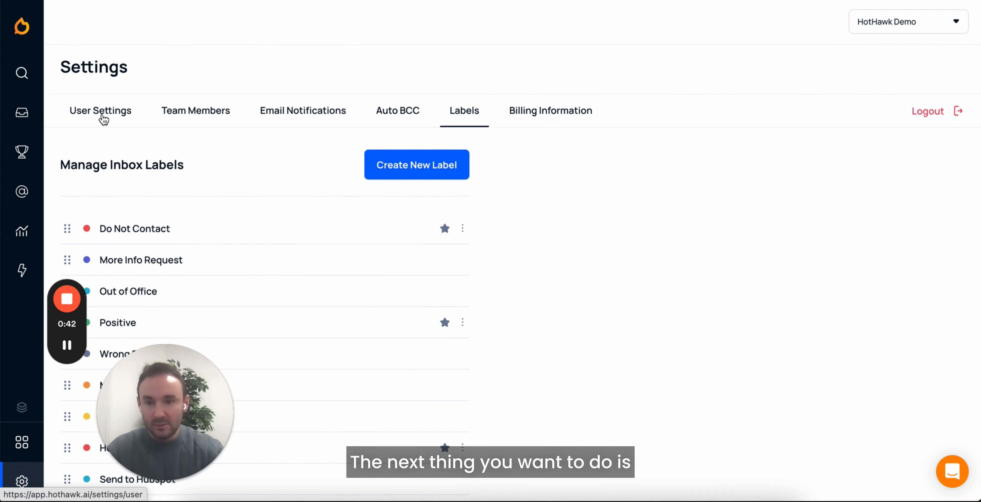
# Start a new webhook in the workspace's integrations and name it "Send data to Hubspot".
pyautogui.click(23, 272)
pyautogui.click(171, 168)
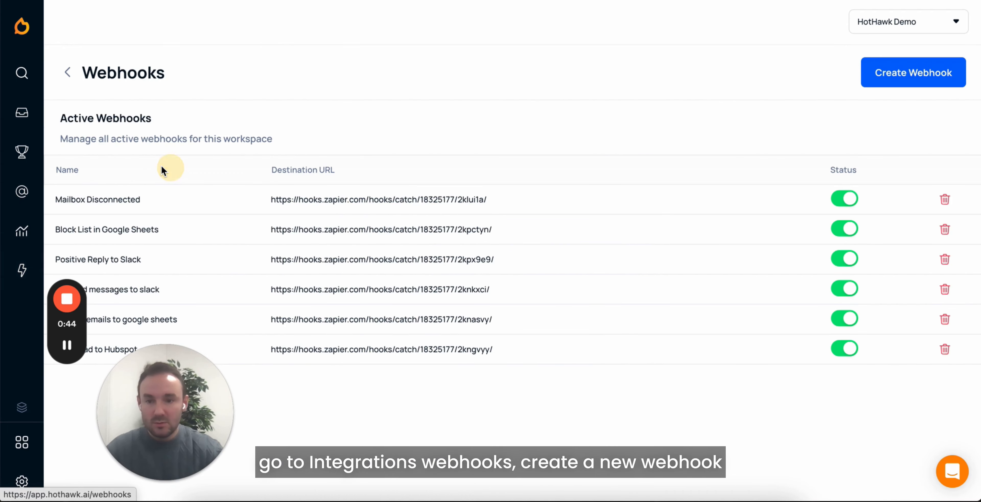
pyautogui.click(902, 76)
pyautogui.click(325, 203)
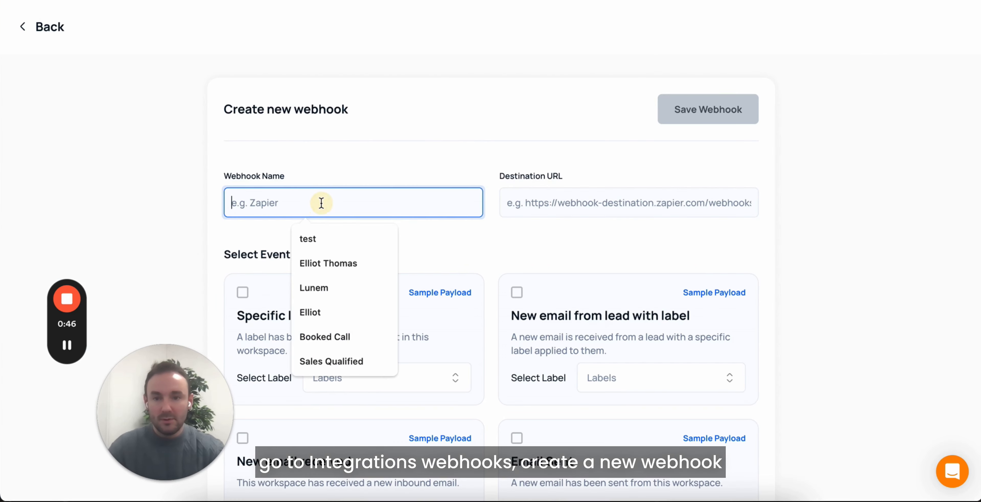
pyautogui.write('Send data to Hubspot')
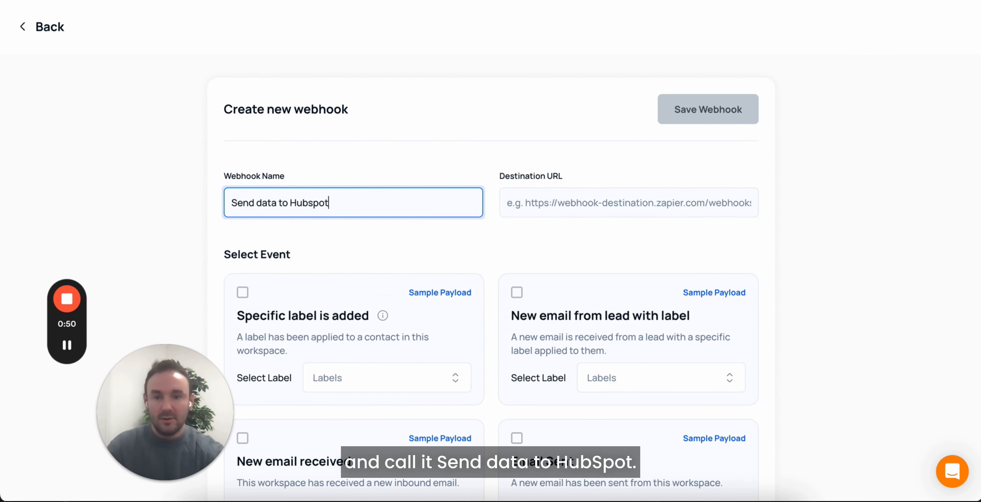
# Set the webhook's event to "Specific label is added" with the "Send to Hubspot" label.
pyautogui.scroll(-10, 390, 217)
pyautogui.scroll(10, 394, 217)
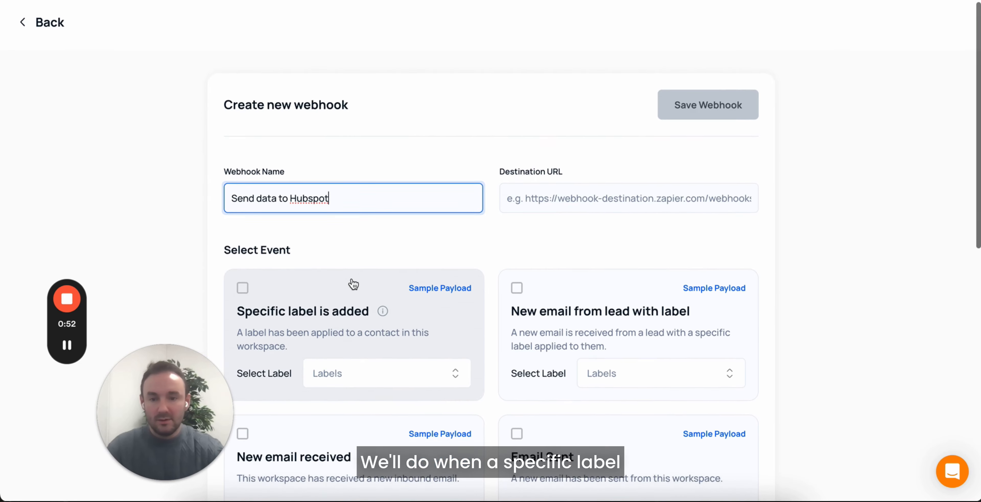
pyautogui.scroll(-3, 354, 284)
pyautogui.click(282, 200)
pyautogui.click(386, 259)
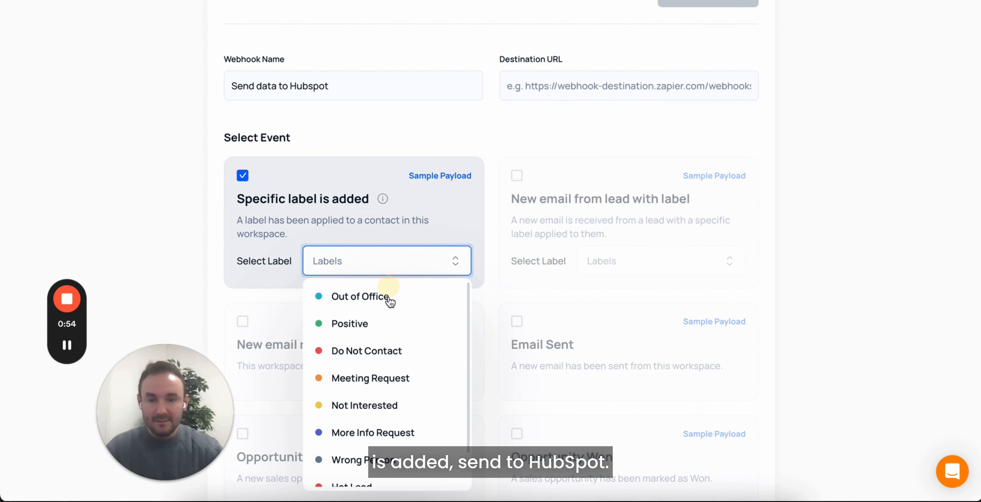
pyautogui.scroll(-1, 388, 377)
pyautogui.click(384, 474)
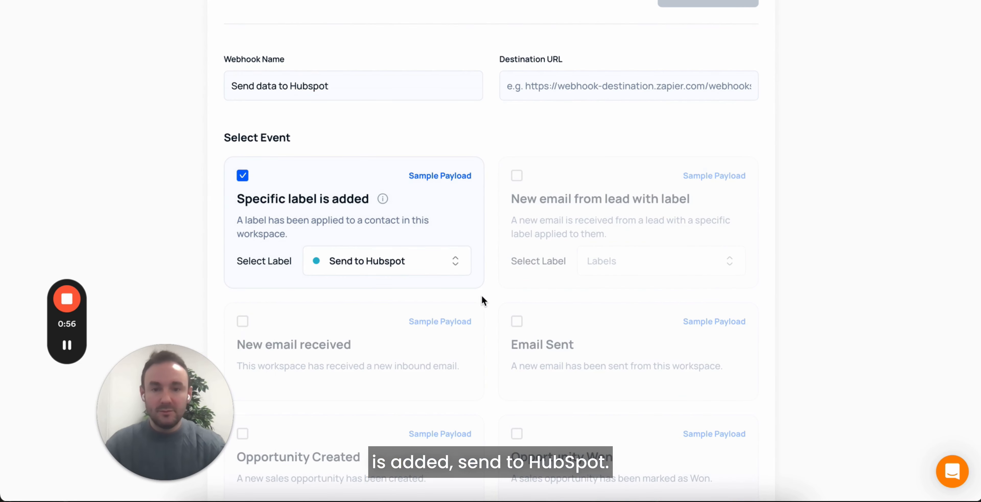
pyautogui.scroll(3, 483, 275)
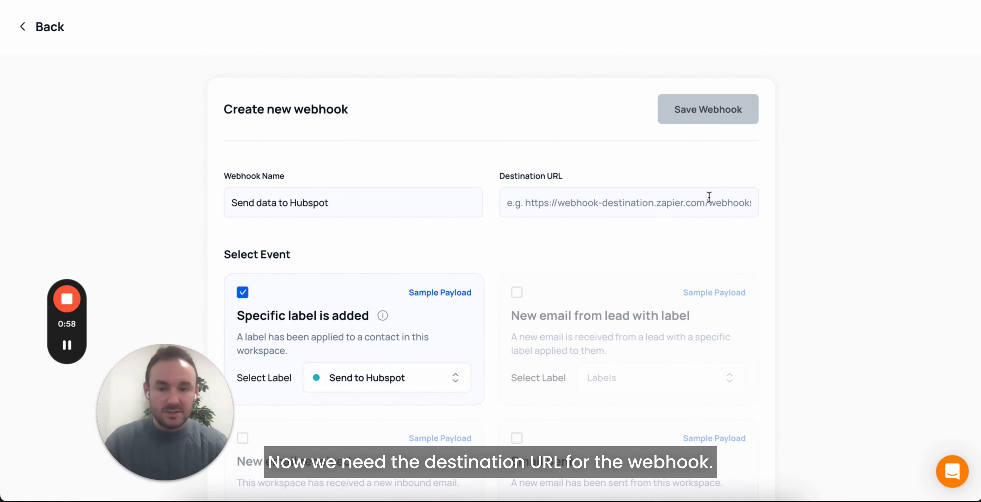
# Switch to Zapier and create a new Zap in the HotHawk Webhook Tutorials folder.
pyautogui.hotkey('ctrl', 'Tab')
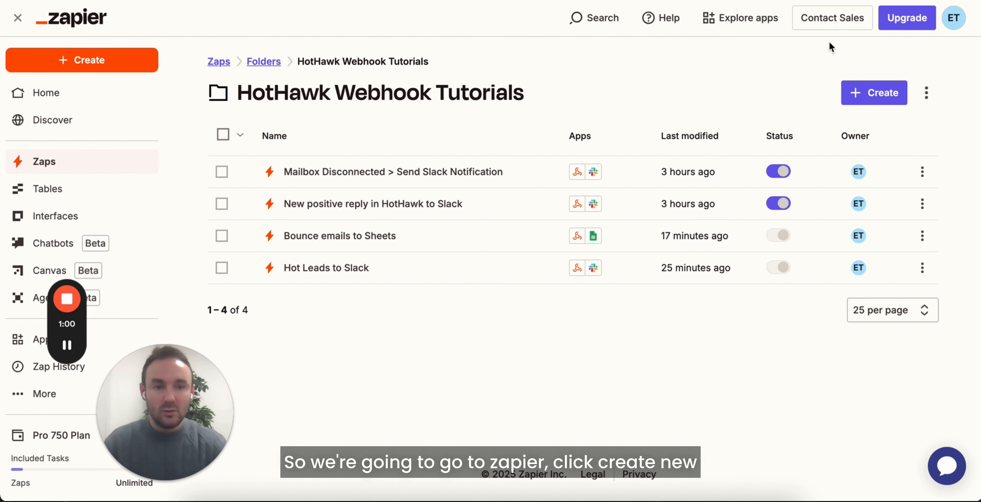
pyautogui.click(877, 93)
pyautogui.click(819, 127)
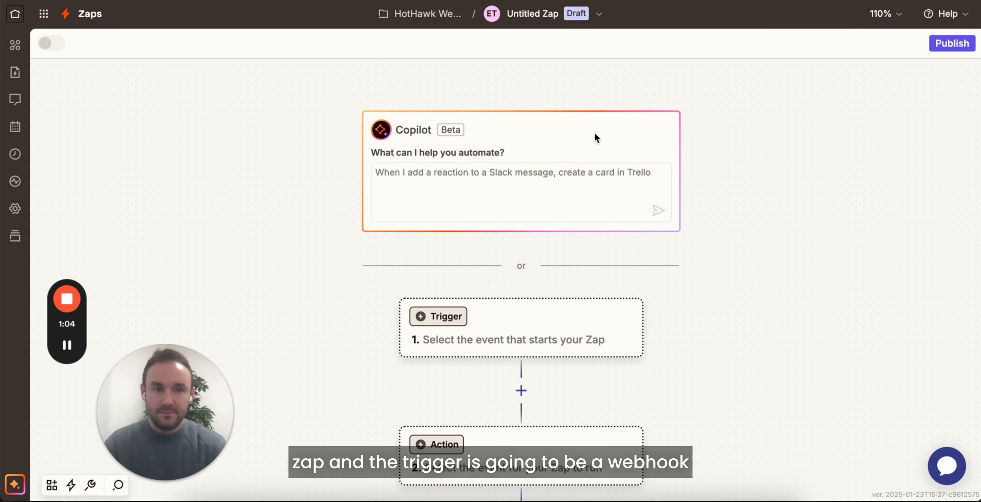
# Set the Zap's trigger to Webhooks by Zapier with the Catch Hook event.
pyautogui.scroll(-5, 541, 165)
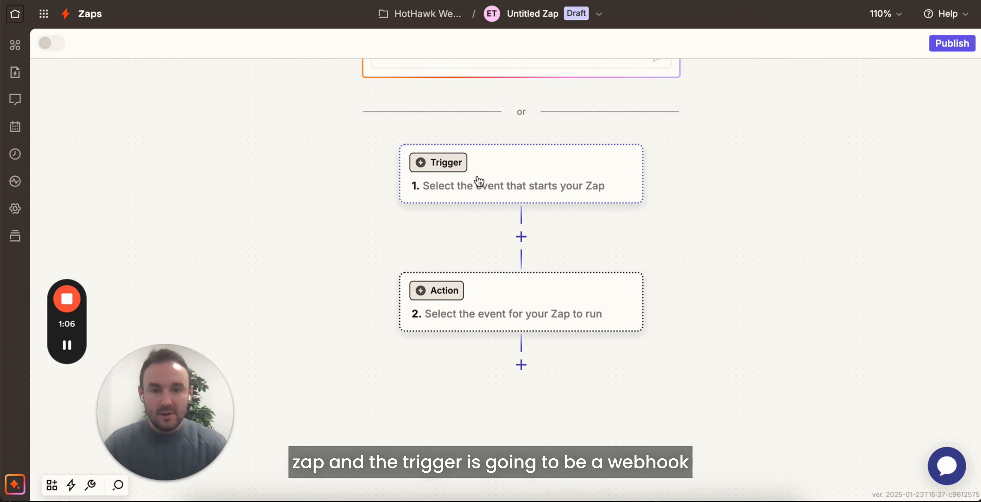
pyautogui.click(479, 182)
pyautogui.click(537, 122)
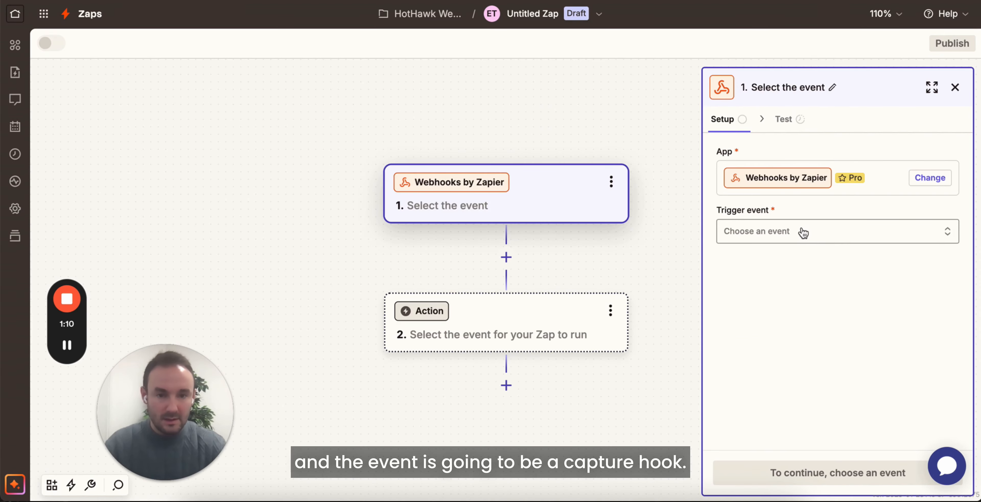
pyautogui.click(803, 231)
pyautogui.click(527, 280)
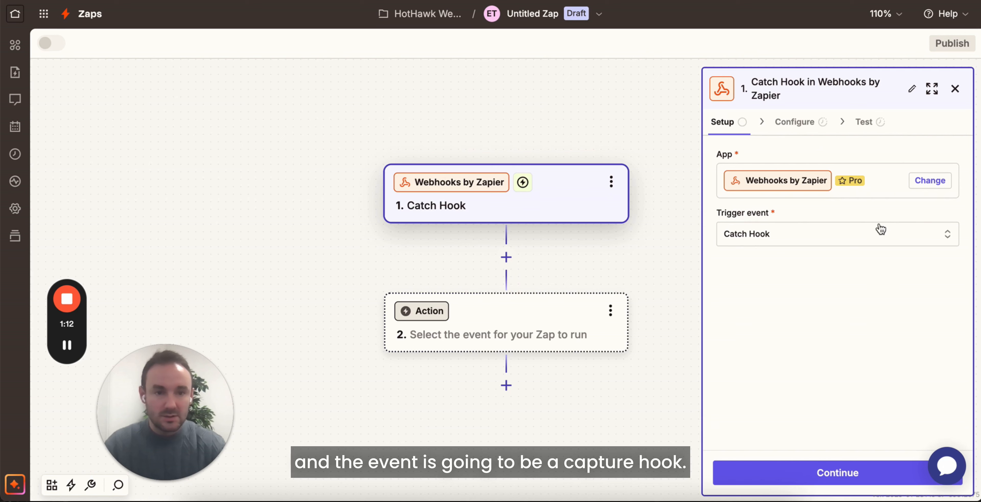
# Advance the Catch Hook trigger to its test stage without a child key and copy the webhook URL.
pyautogui.click(802, 126)
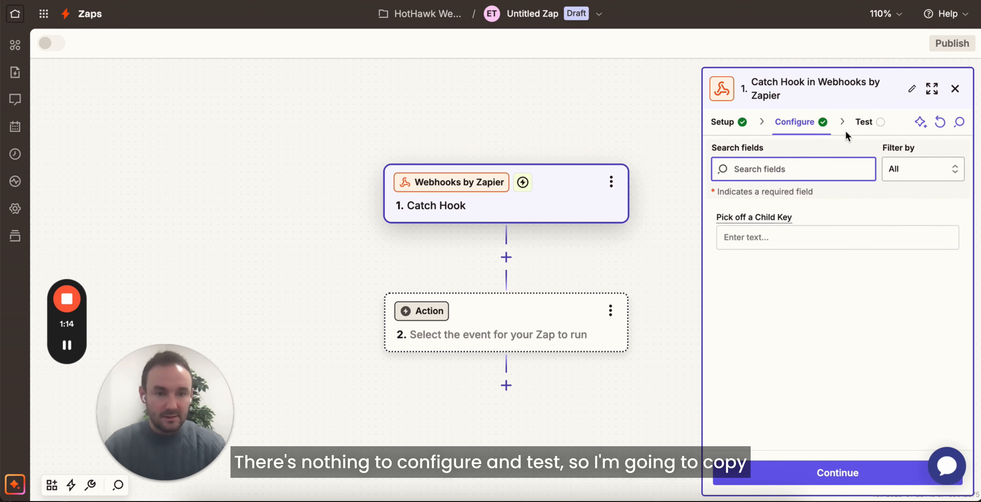
pyautogui.click(865, 122)
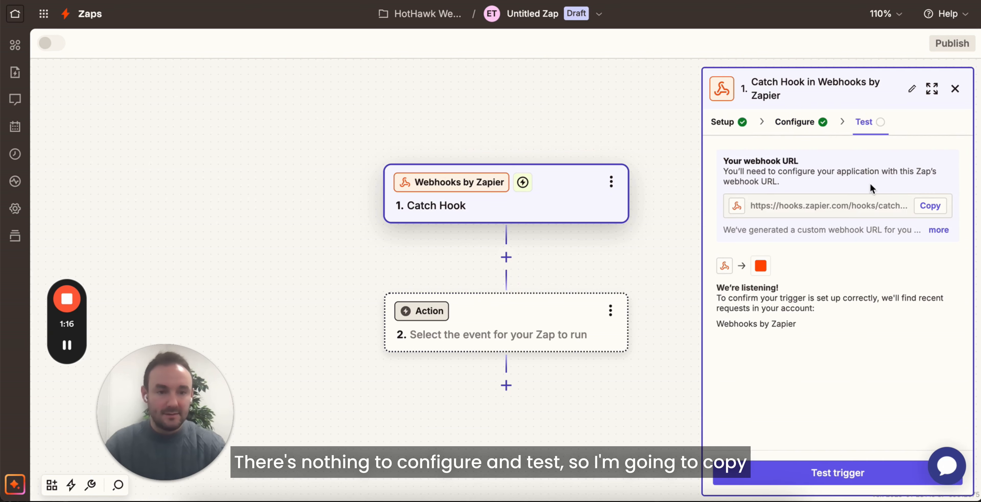
pyautogui.click(931, 208)
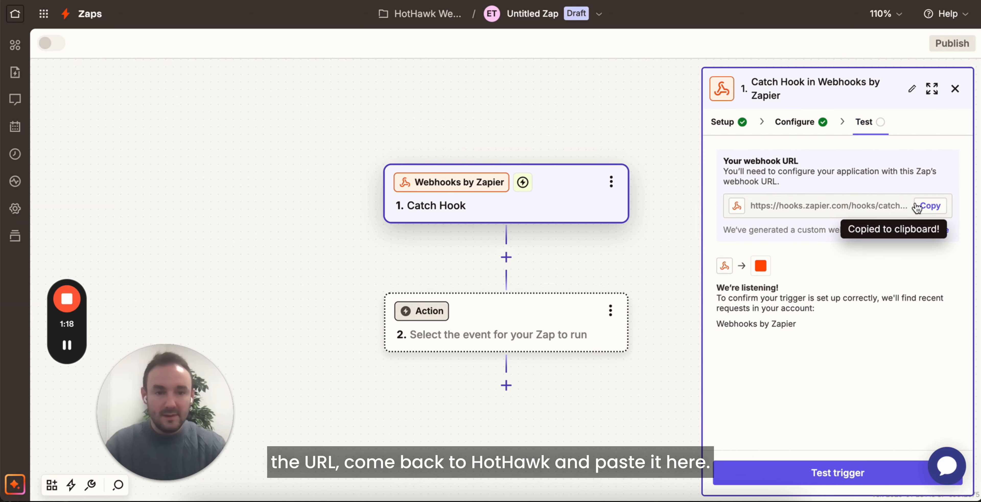
# Switch back to HotHawk, paste the copied URL as the new webhook's destination and save the webhook.
pyautogui.hotkey('ctrl', 'shift', 'Tab')
pyautogui.click(555, 202)
pyautogui.hotkey('ctrl', 'v')
pyautogui.click(686, 111)
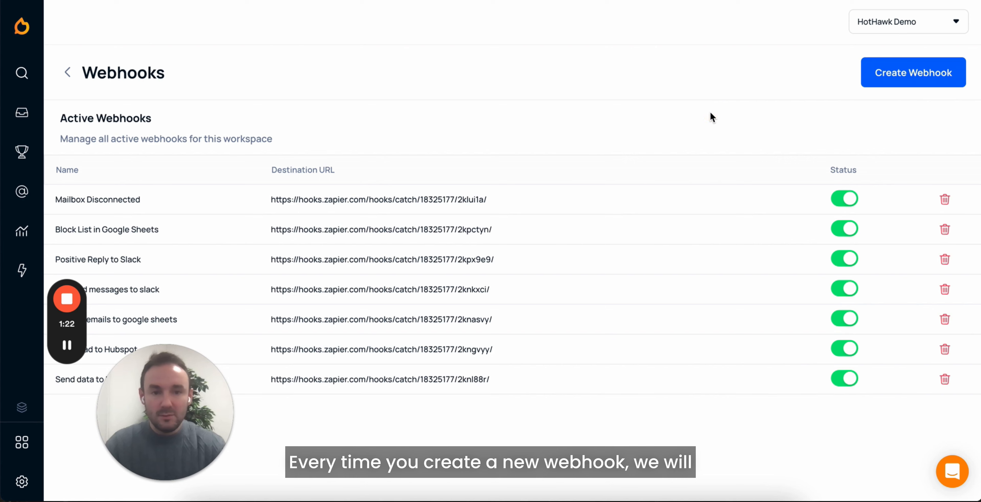
# Return to Zapier, test the Catch Hook trigger, review request A's data and continue with that record.
pyautogui.hotkey('ctrl', 'Tab')
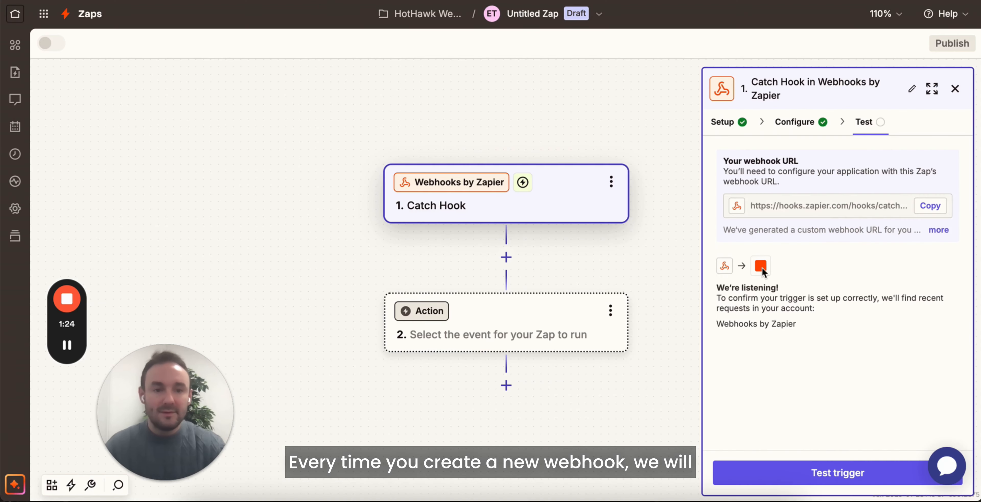
pyautogui.click(847, 472)
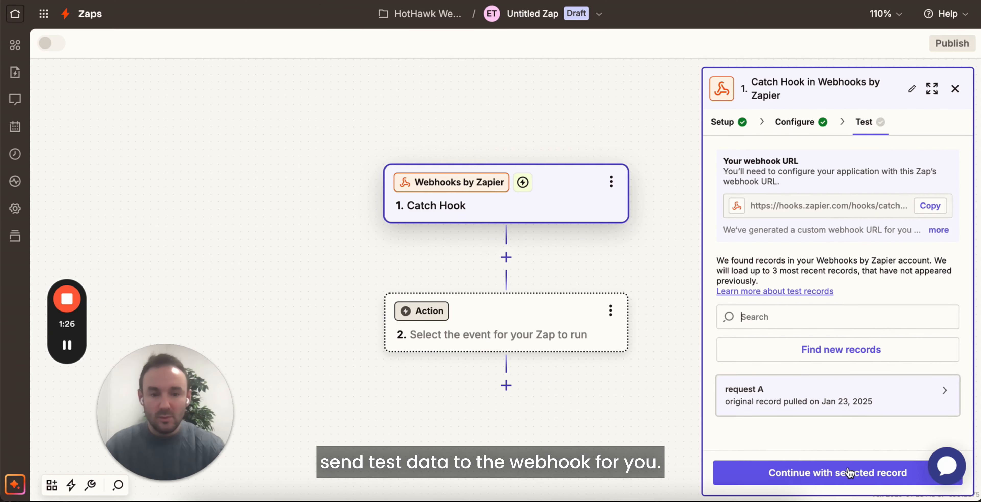
pyautogui.moveTo(839, 410)
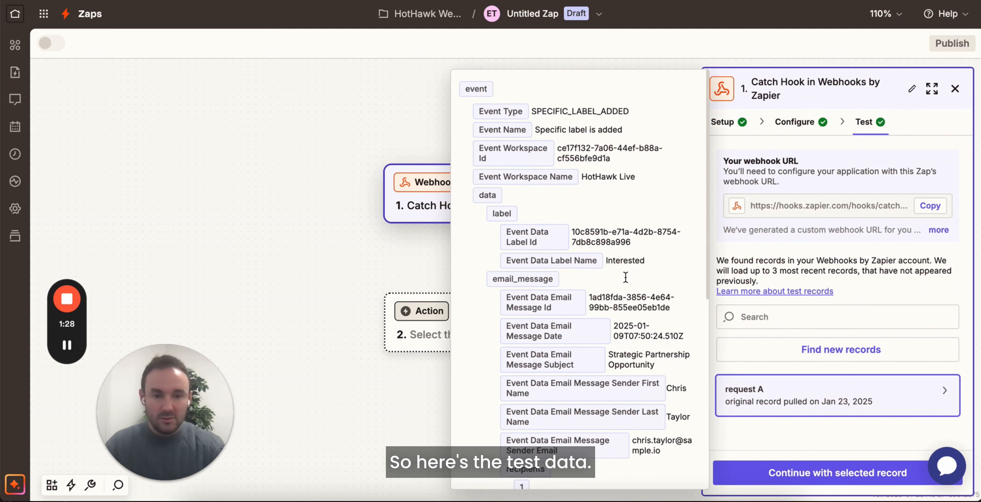
pyautogui.scroll(-10, 626, 277)
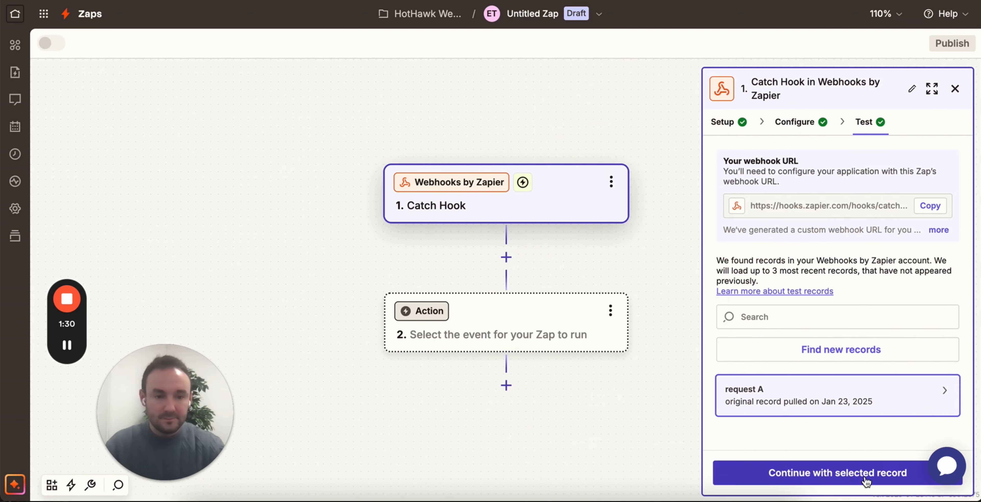
pyautogui.click(859, 474)
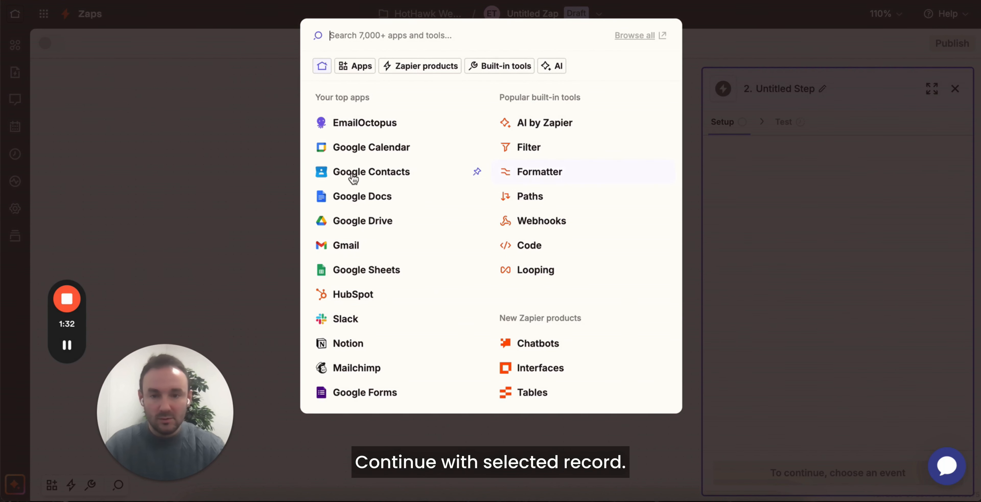
# Set the Zap's action to HubSpot with the Create Contact event and continue to its field configuration.
pyautogui.click(363, 300)
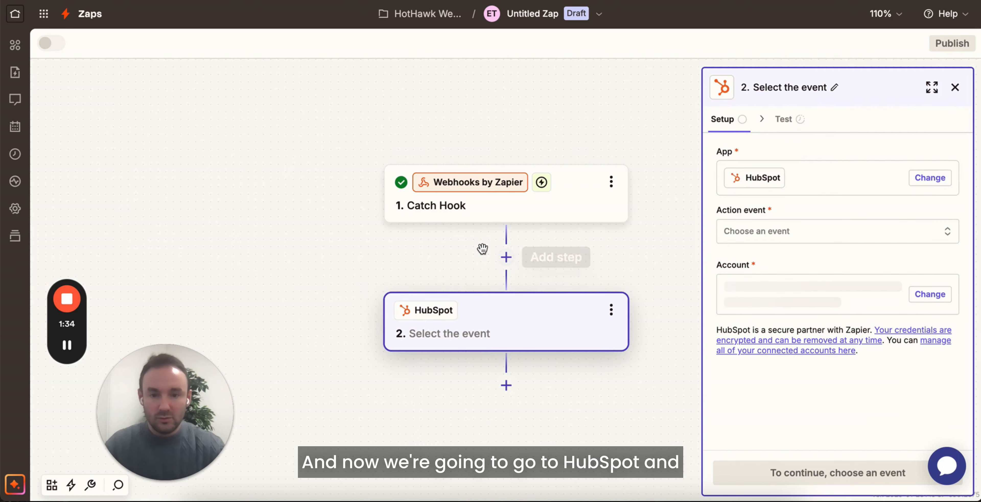
pyautogui.click(803, 233)
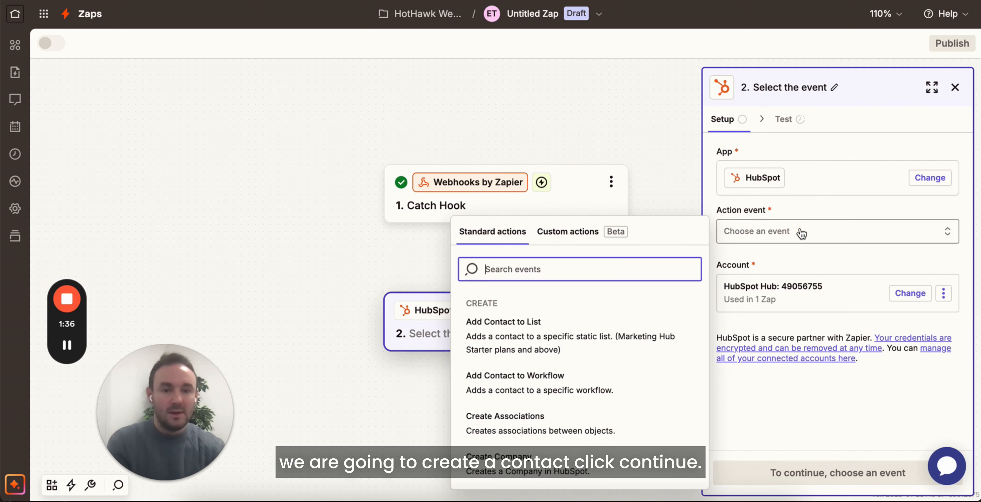
pyautogui.scroll(-5, 655, 377)
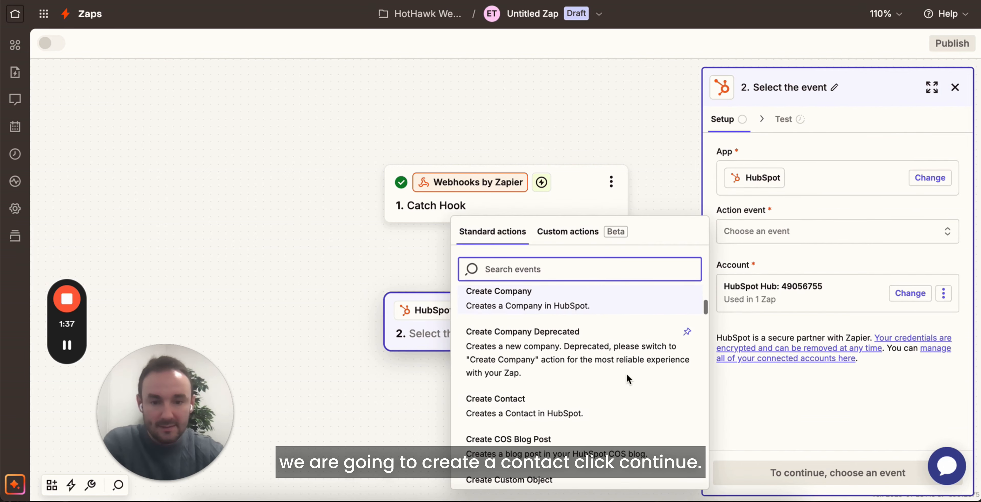
pyautogui.click(537, 401)
pyautogui.click(846, 476)
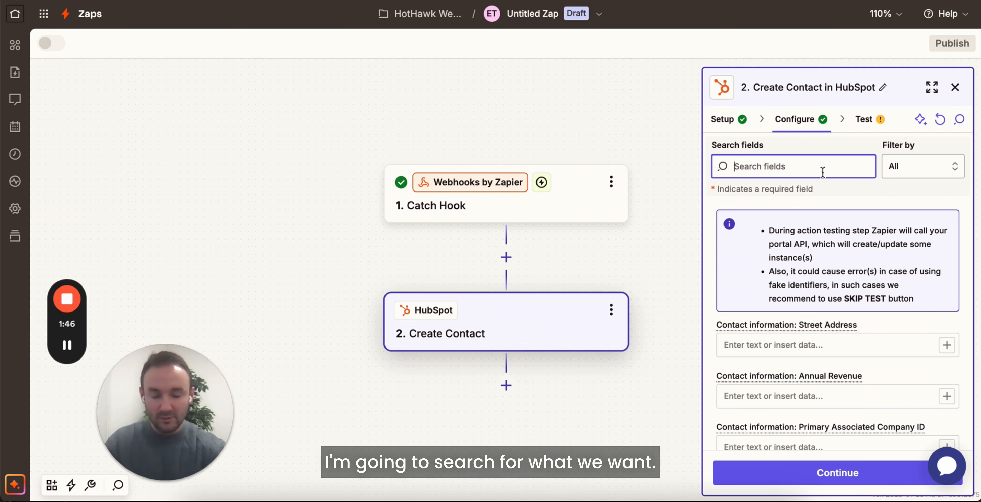
# Map HubSpot's contact First Name field to the webhook's Event Data Email Message Sender First Name.
pyautogui.write('first name')
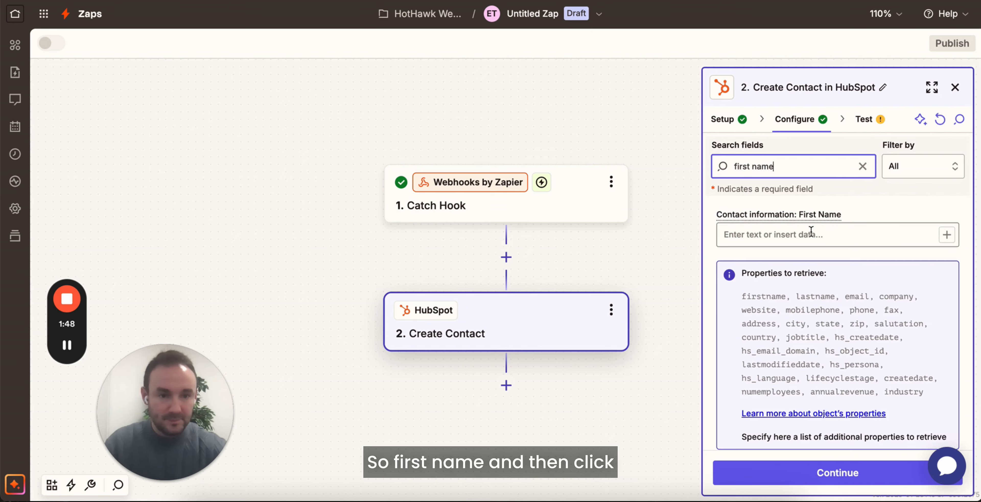
pyautogui.click(947, 235)
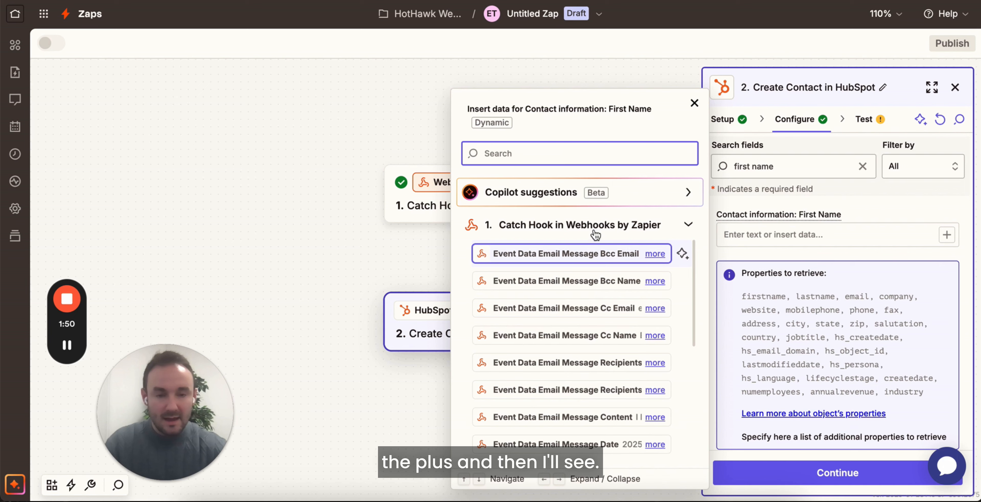
pyautogui.click(555, 153)
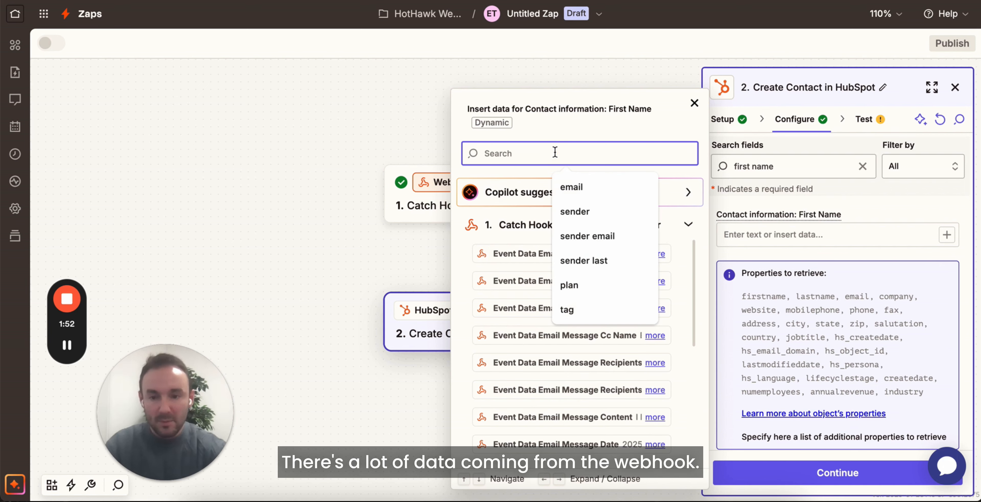
pyautogui.write('sender f')
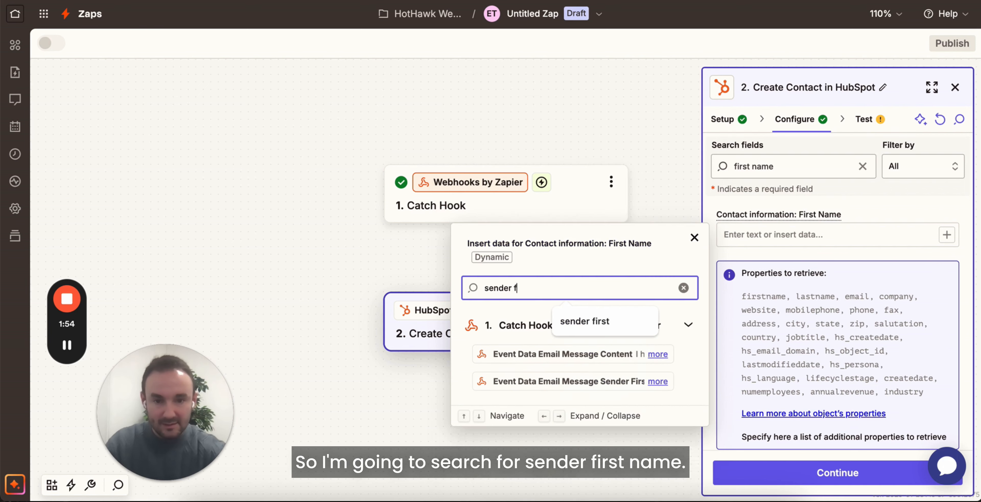
pyautogui.write('irst name')
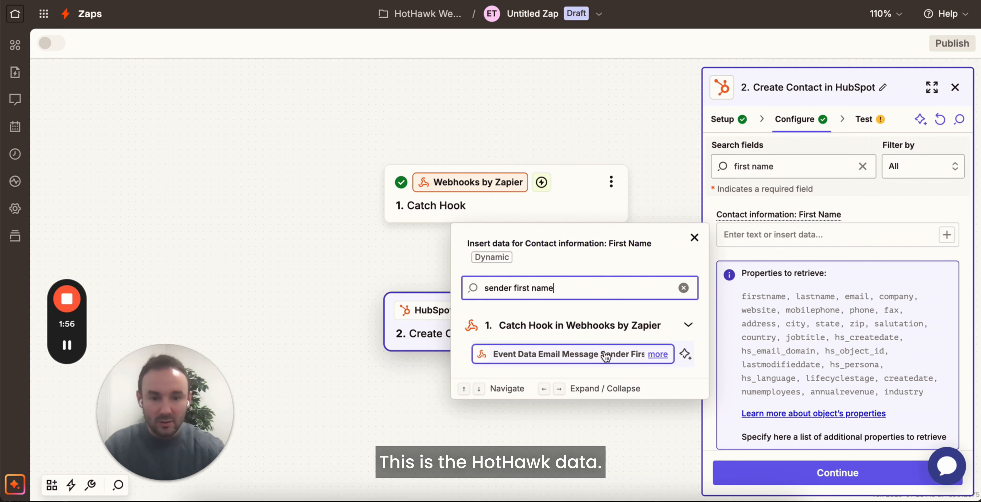
pyautogui.click(617, 359)
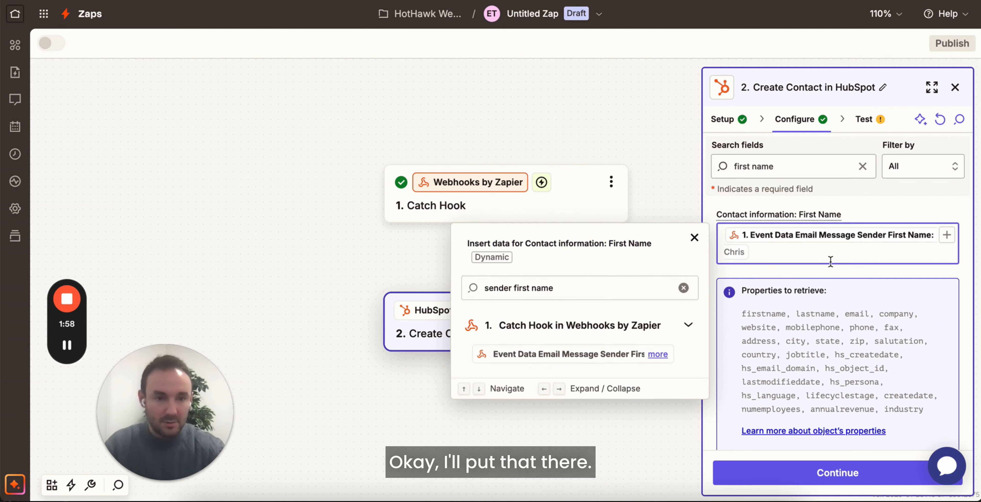
# Find the contact Last Name field and map it to the webhook's Event Data Email Message Sender Last Name.
pyautogui.click(737, 154)
pyautogui.doubleClick(744, 167)
pyautogui.write('last')
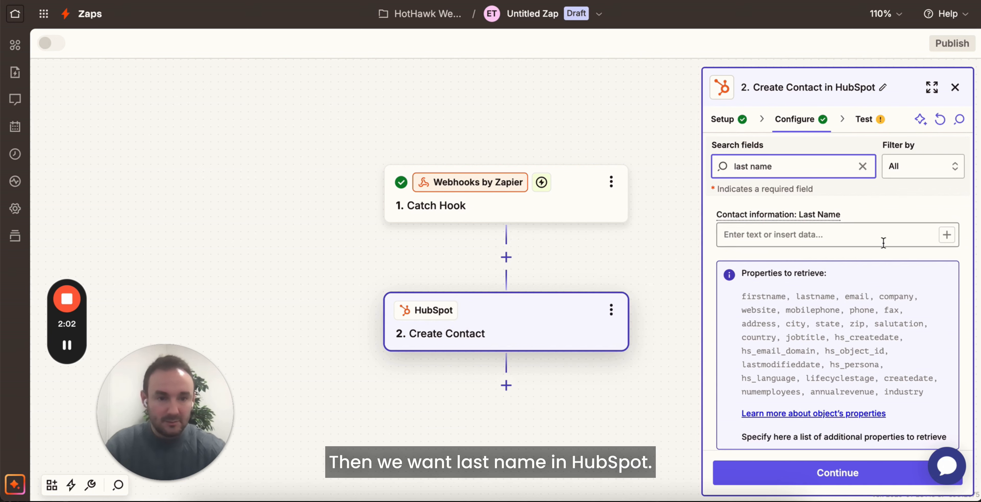
pyautogui.click(947, 235)
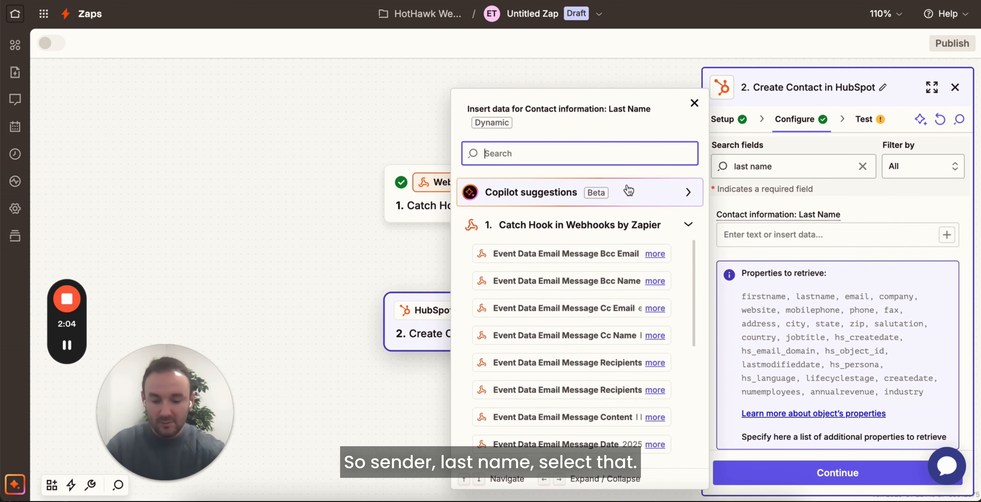
pyautogui.write('sender last nam')
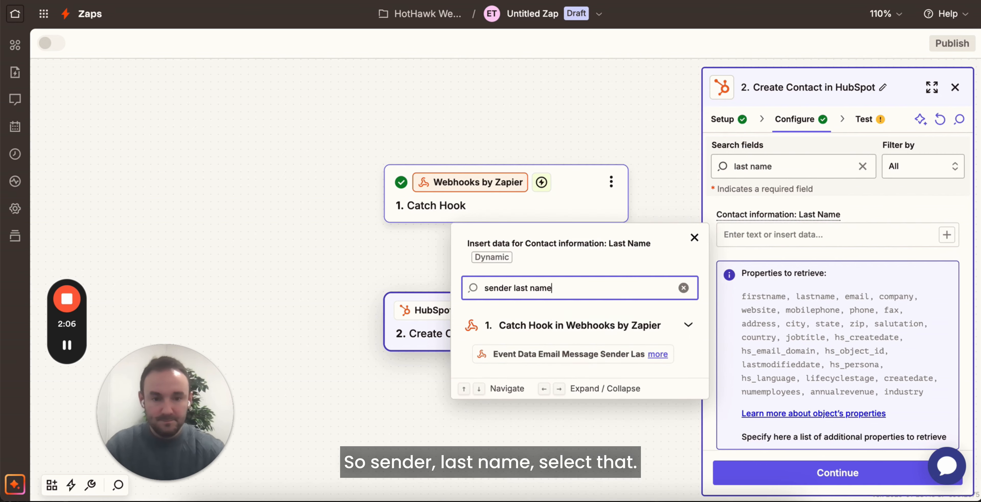
pyautogui.write('e')
pyautogui.click(601, 355)
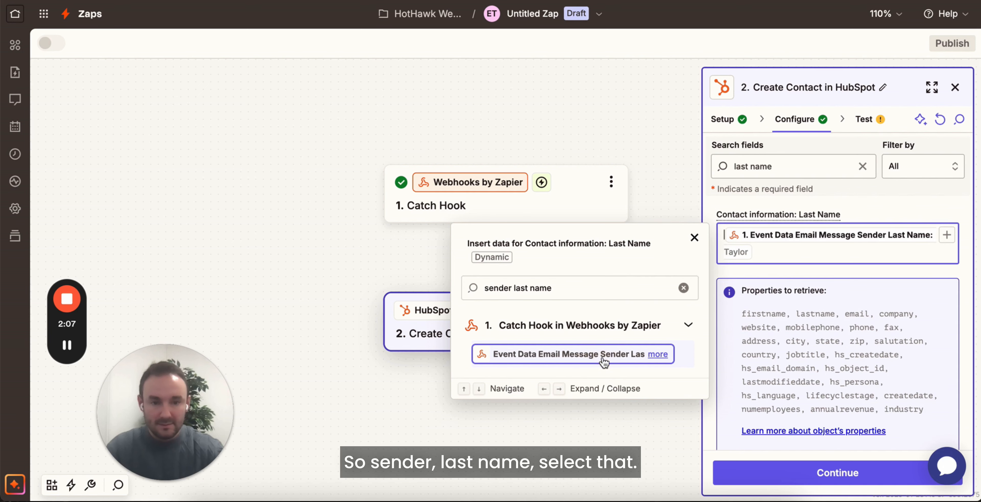
pyautogui.click(831, 292)
# Find the contact Email field and map it to the webhook's Event Data Email Message Sender Email.
pyautogui.click(863, 166)
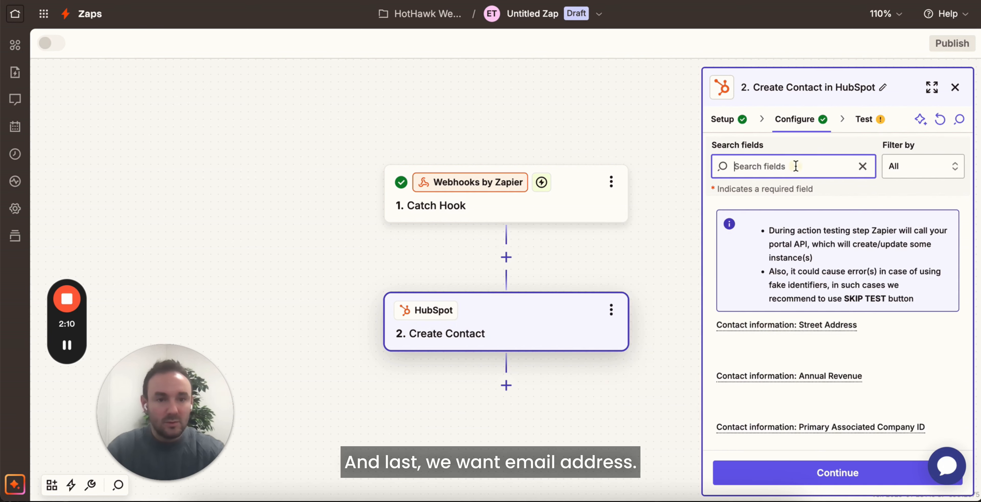
pyautogui.write('email addres')
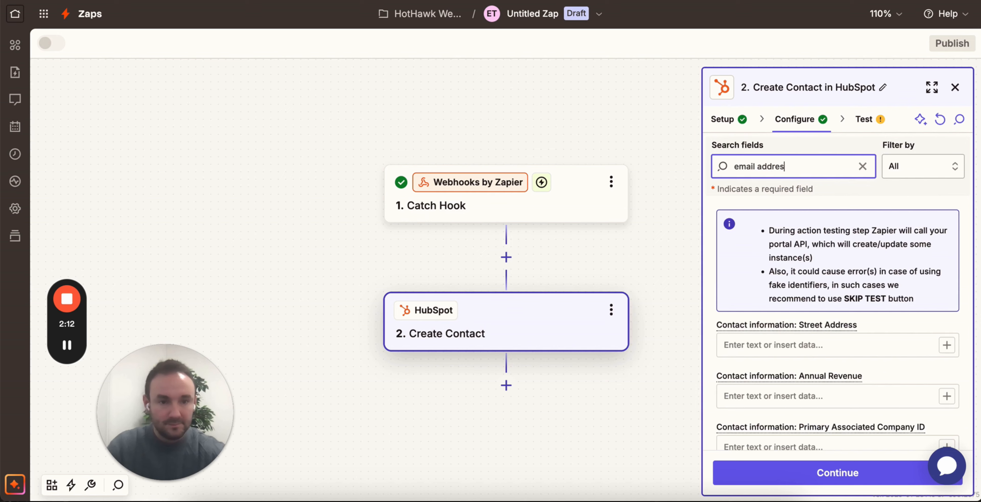
pyautogui.write('s')
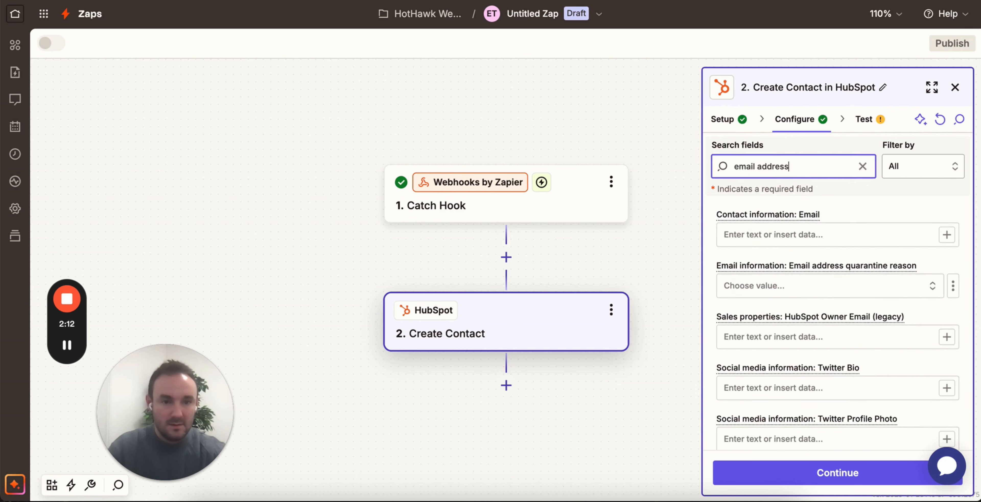
pyautogui.click(947, 235)
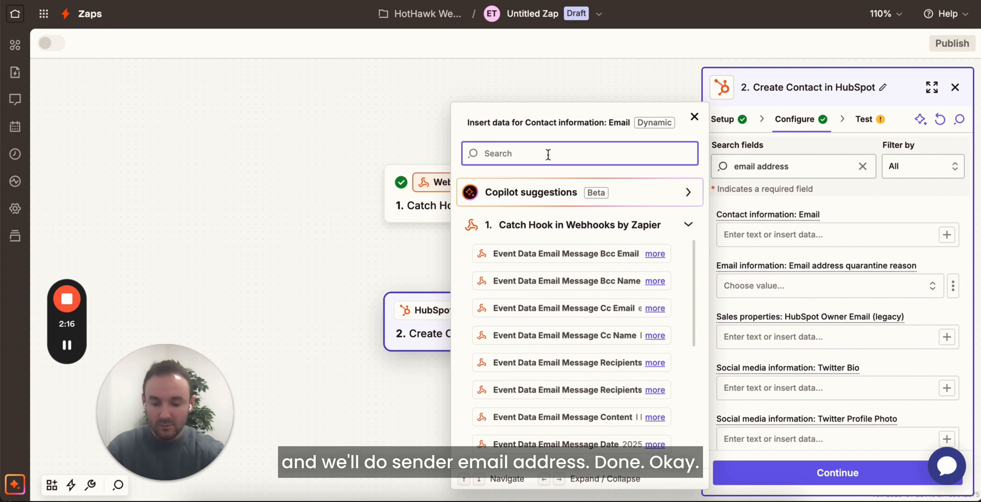
pyautogui.write('sender email')
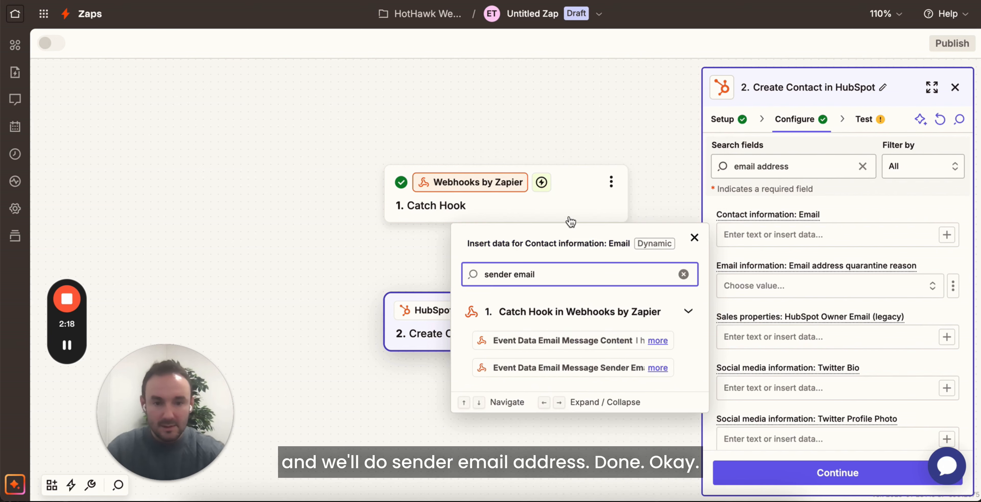
pyautogui.click(686, 368)
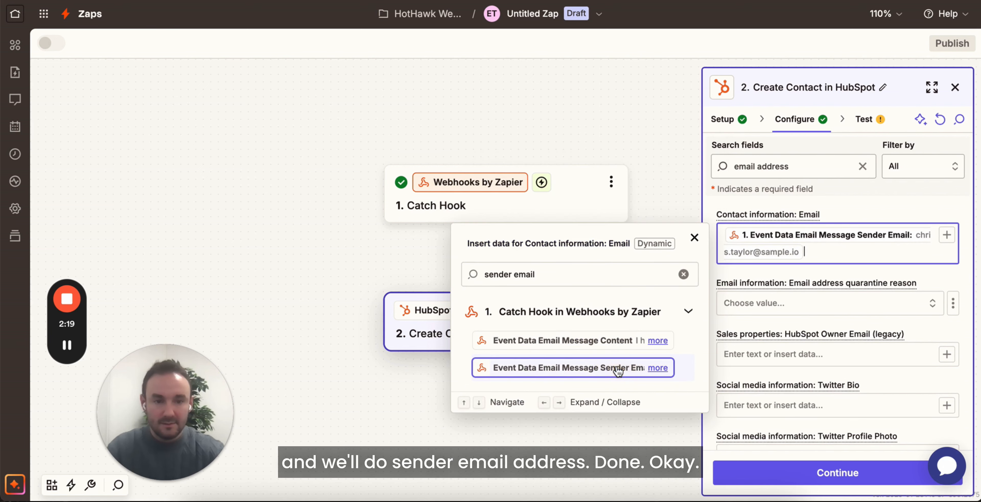
pyautogui.click(862, 278)
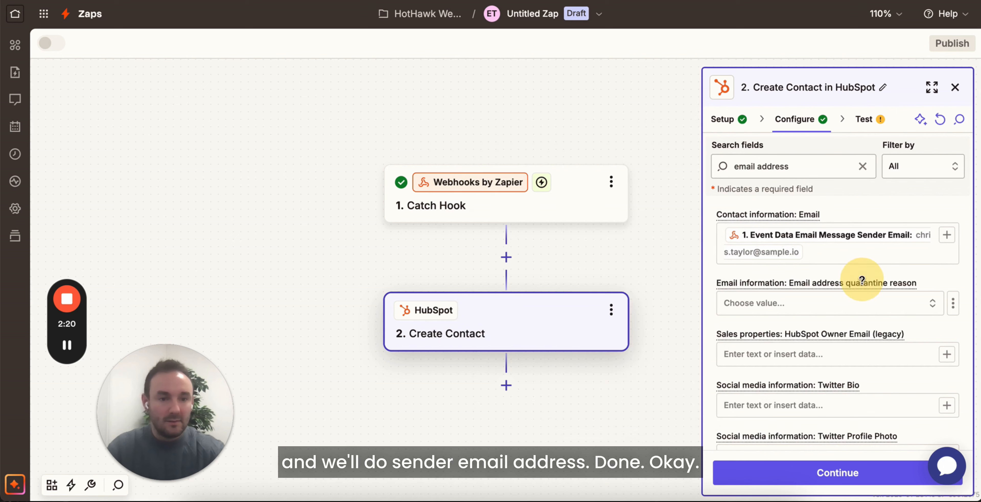
# Continue to the Create Contact test stage, review the data to send and skip the test.
pyautogui.click(841, 477)
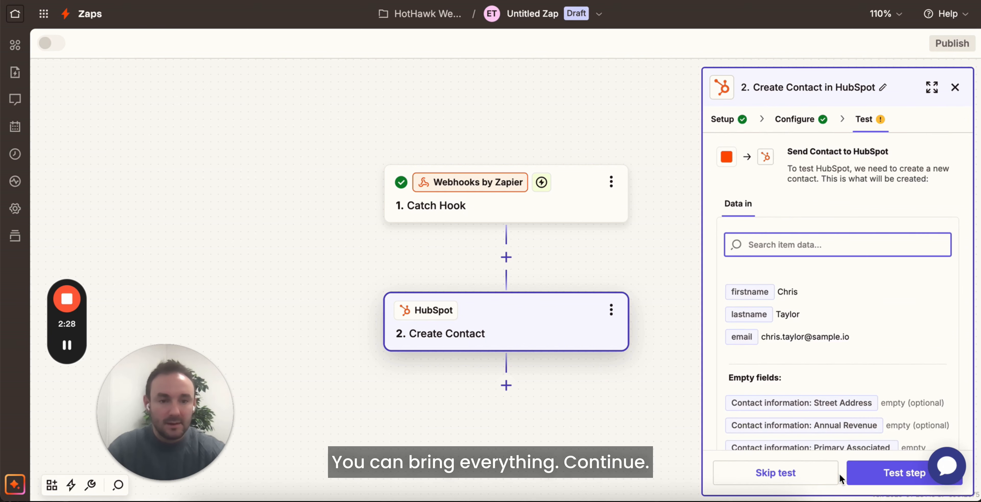
pyautogui.scroll(-3, 867, 339)
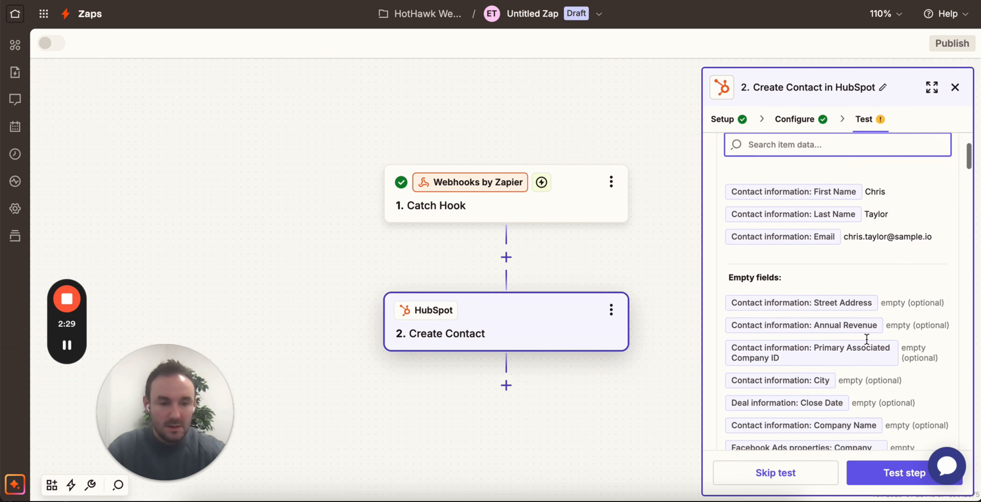
pyautogui.click(771, 476)
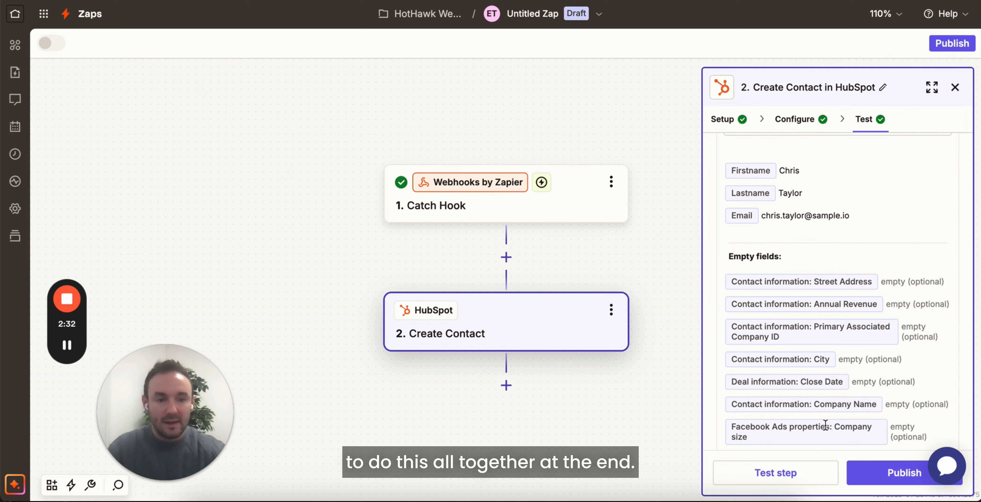
# Add a HubSpot action after Create Contact with the Create Deal event and continue to its field configuration.
pyautogui.click(506, 386)
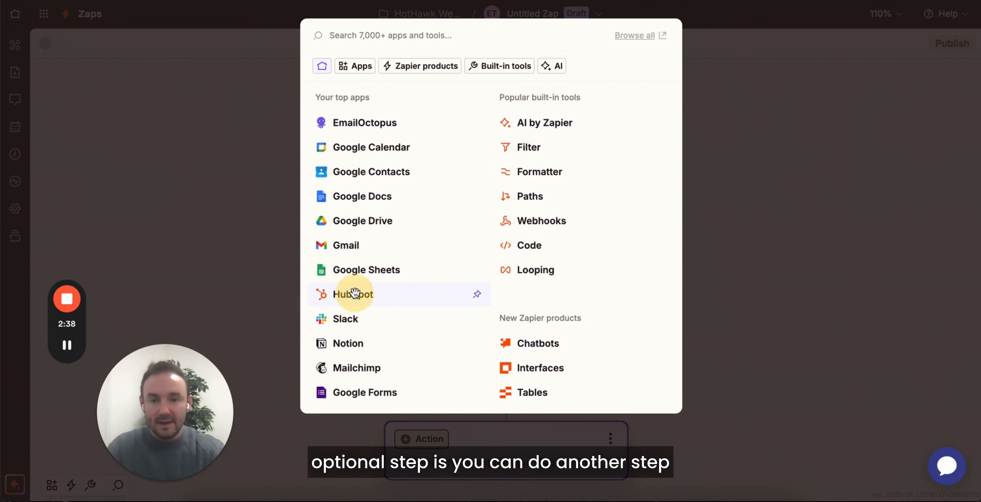
pyautogui.click(341, 294)
pyautogui.click(804, 231)
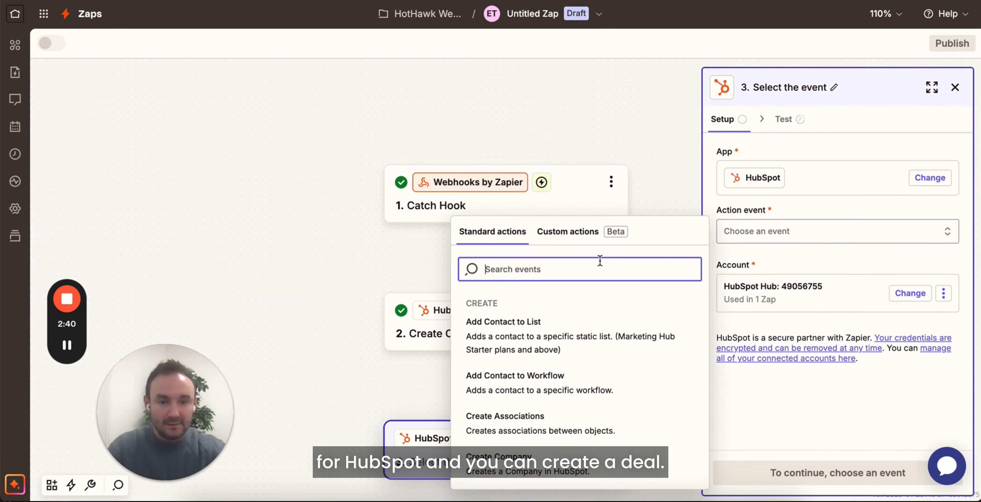
pyautogui.write('create dea')
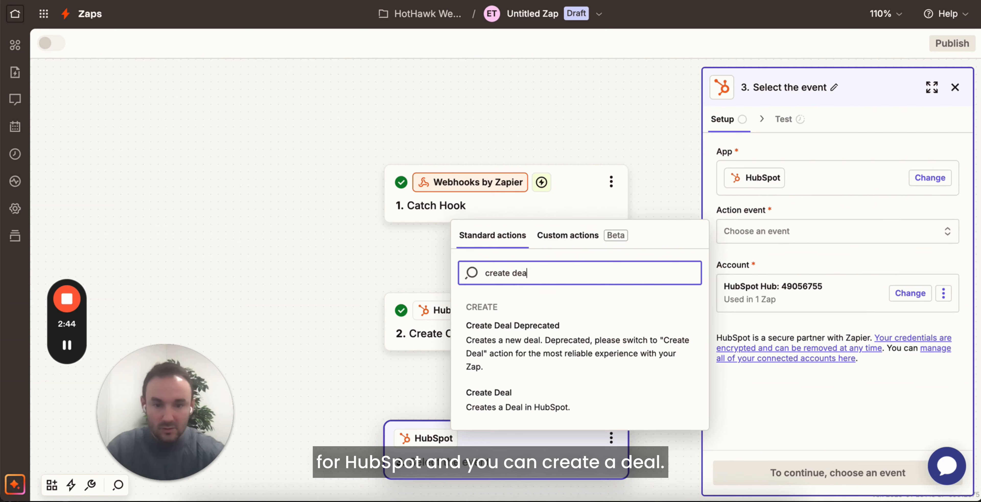
pyautogui.click(526, 395)
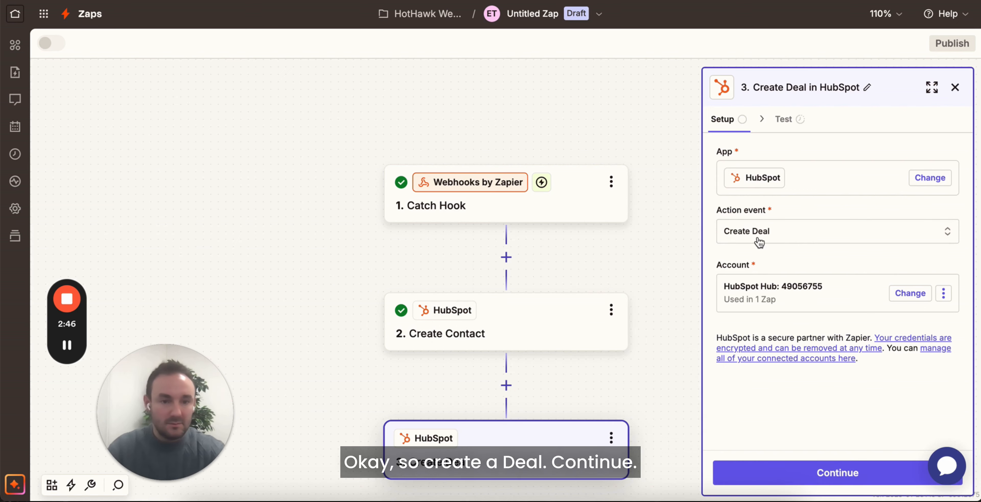
pyautogui.click(831, 472)
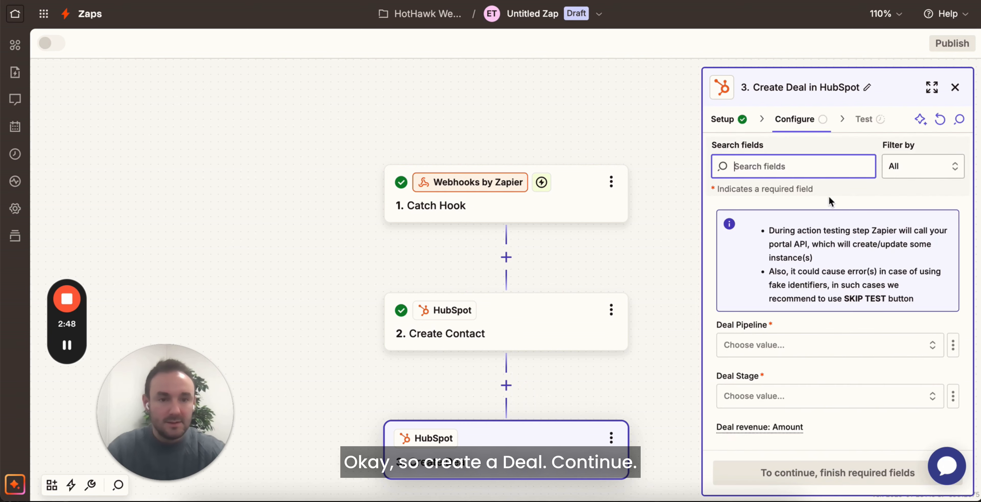
# Examine the Create Contact data available for the deal's required Name field without inserting any.
pyautogui.scroll(-4, 839, 344)
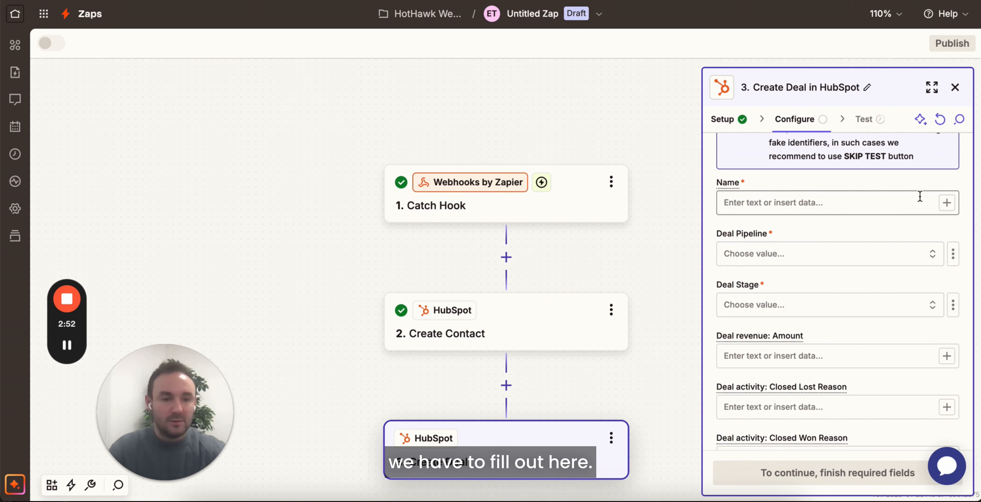
pyautogui.click(947, 203)
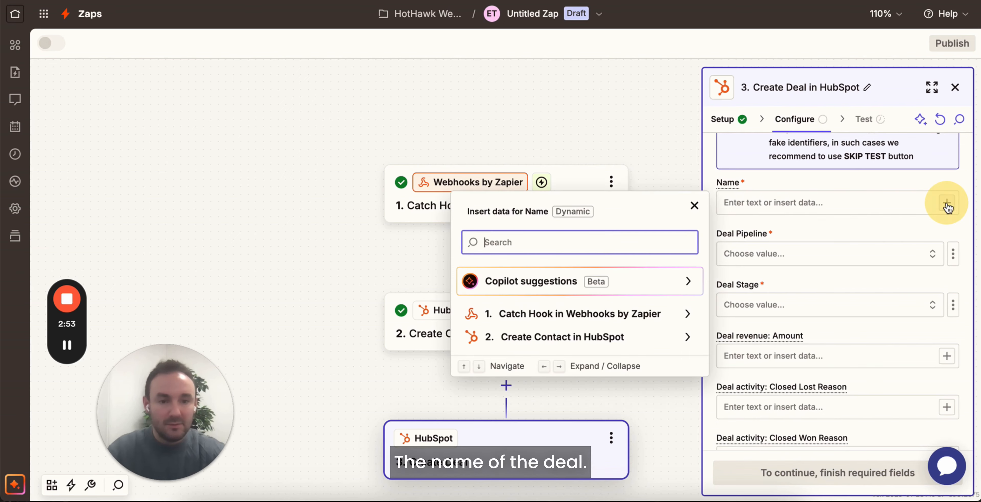
pyautogui.click(604, 339)
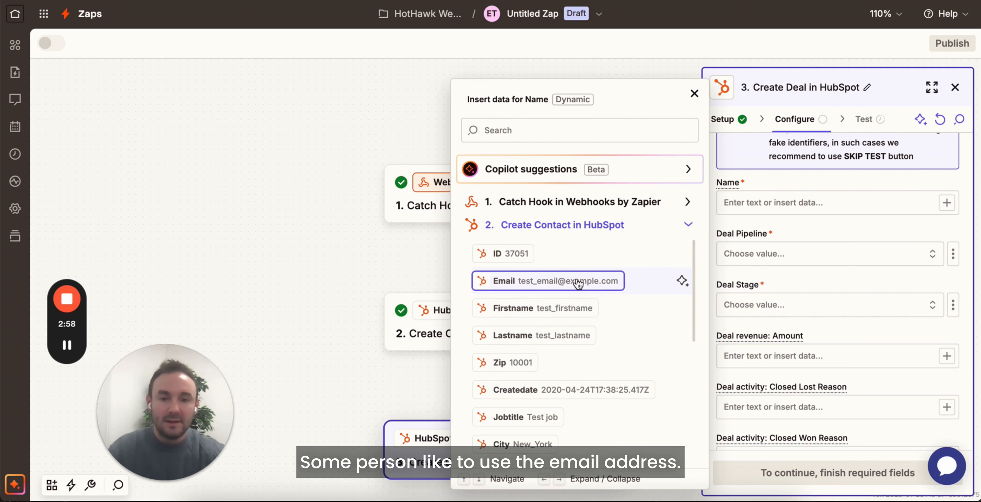
pyautogui.click(384, 255)
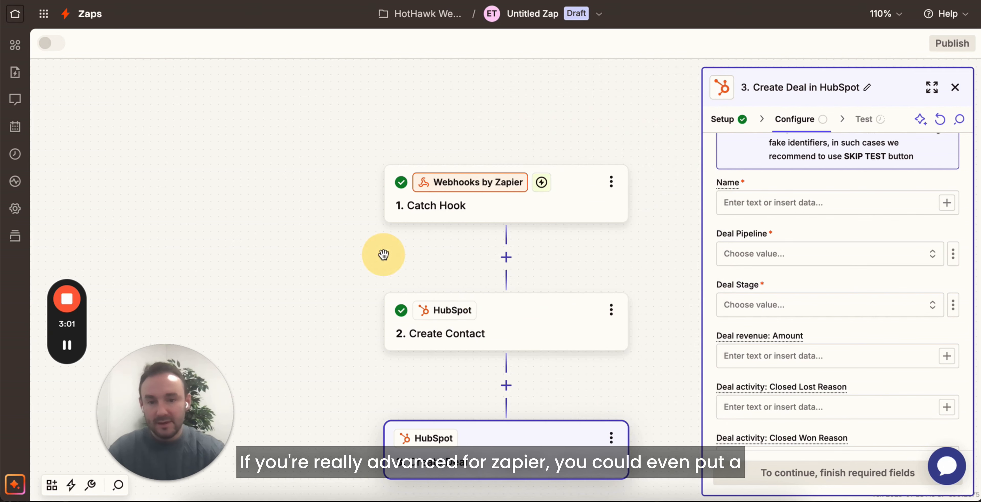
# Insert a blank action between Create Contact and Create Deal and look through the app choices without selecting one.
pyautogui.click(506, 384)
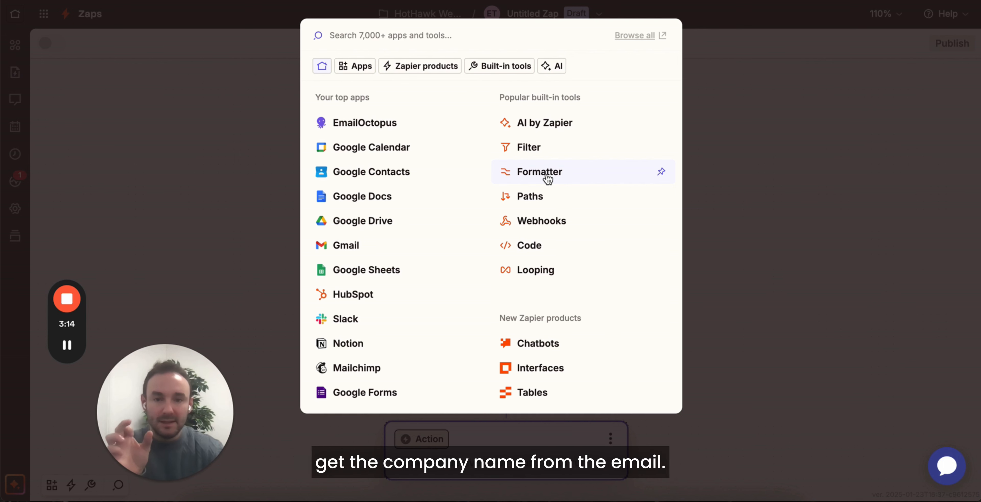
pyautogui.click(721, 178)
pyautogui.scroll(-3, 632, 346)
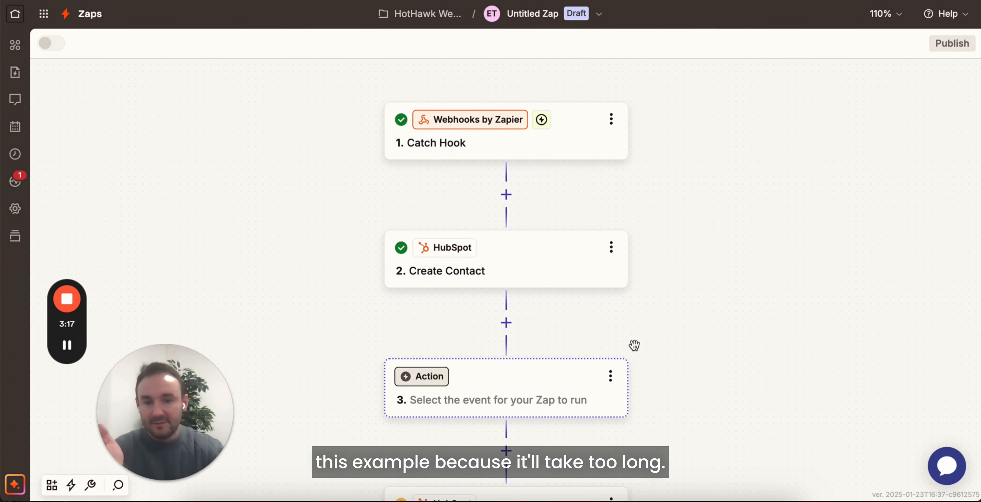
pyautogui.click(511, 399)
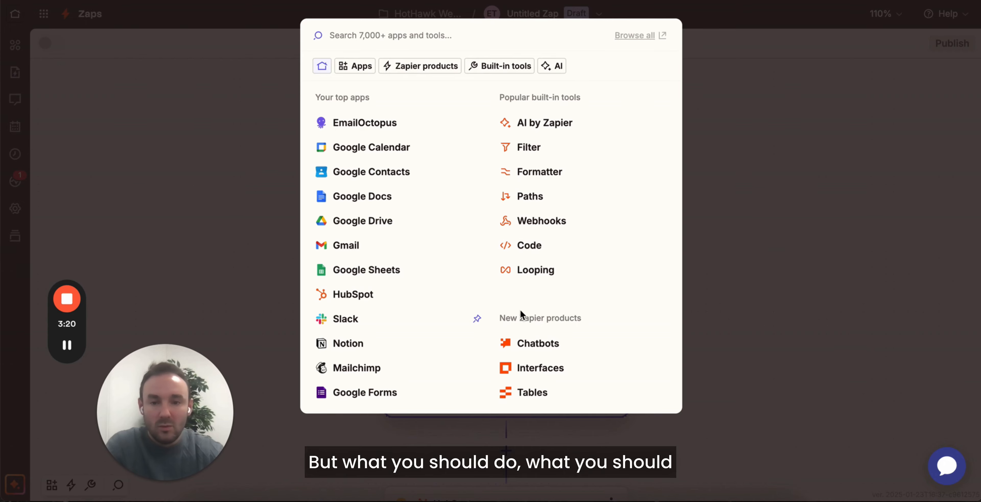
pyautogui.click(762, 338)
pyautogui.scroll(-3, 323, 156)
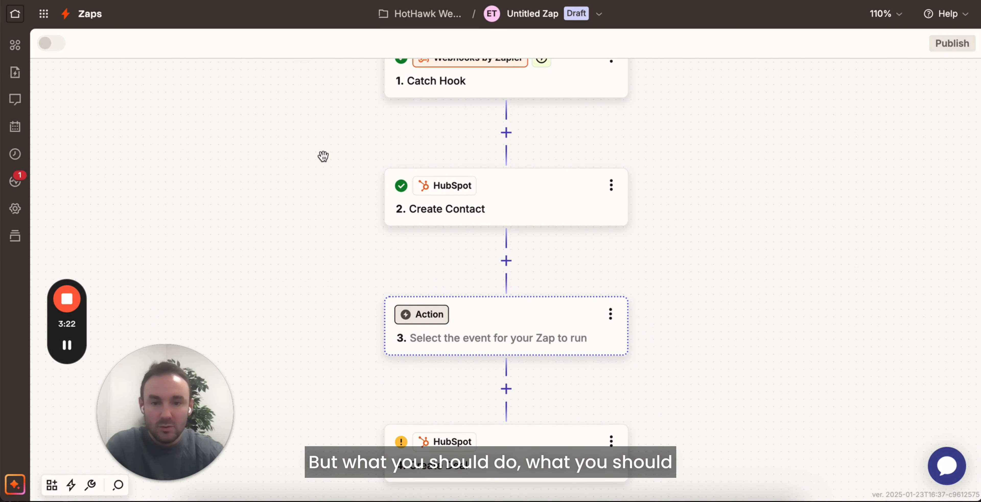
pyautogui.scroll(-3, 323, 156)
# Delete the blank action between Create Contact and Create Deal.
pyautogui.click(609, 234)
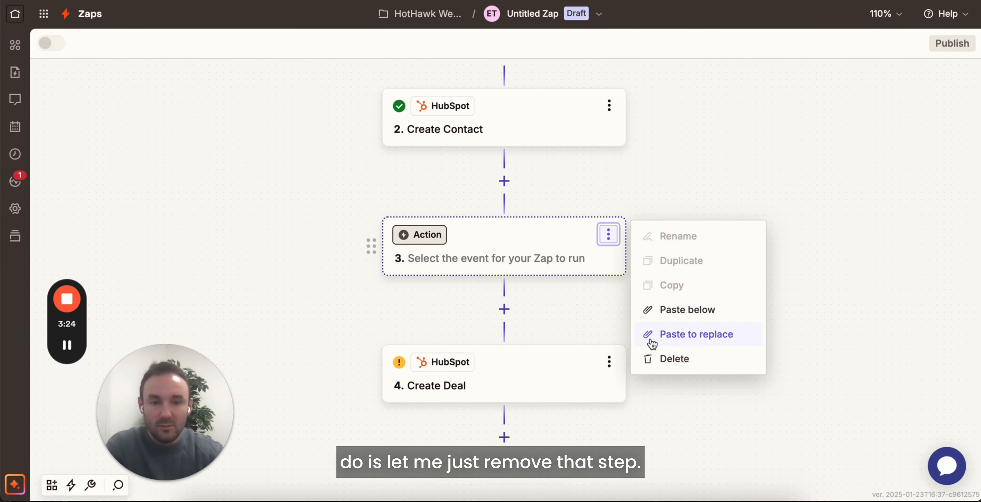
pyautogui.click(662, 358)
pyautogui.click(673, 359)
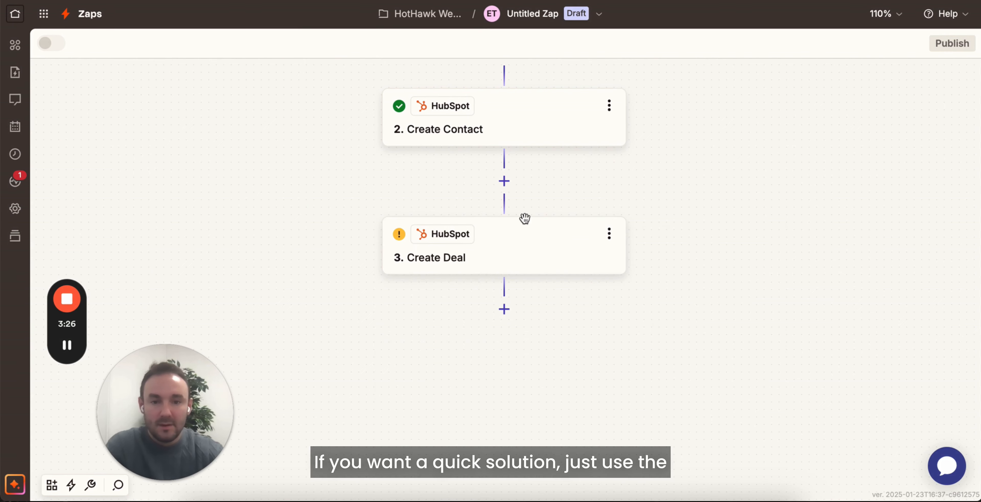
# Map the Create Deal action's Name field to the Email value from the Create Contact step.
pyautogui.click(452, 241)
pyautogui.scroll(-5, 819, 314)
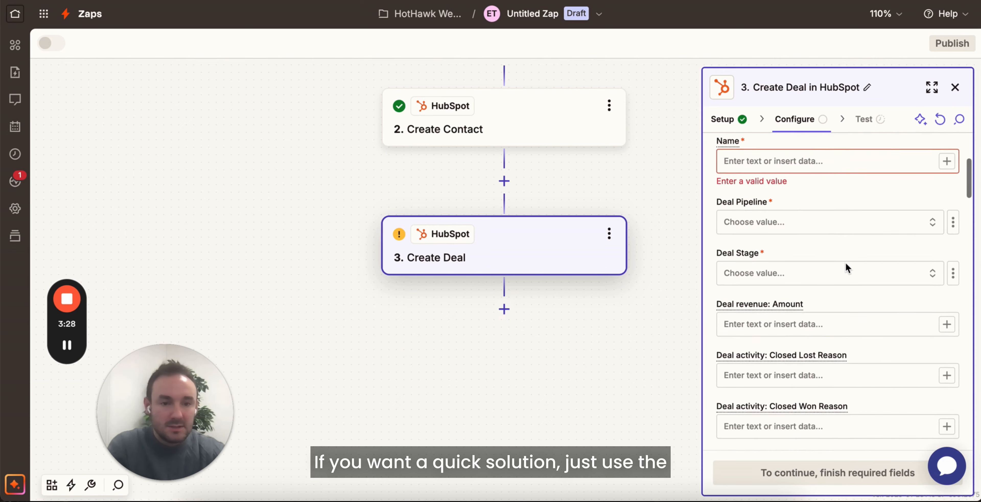
pyautogui.scroll(1, 850, 190)
pyautogui.click(947, 195)
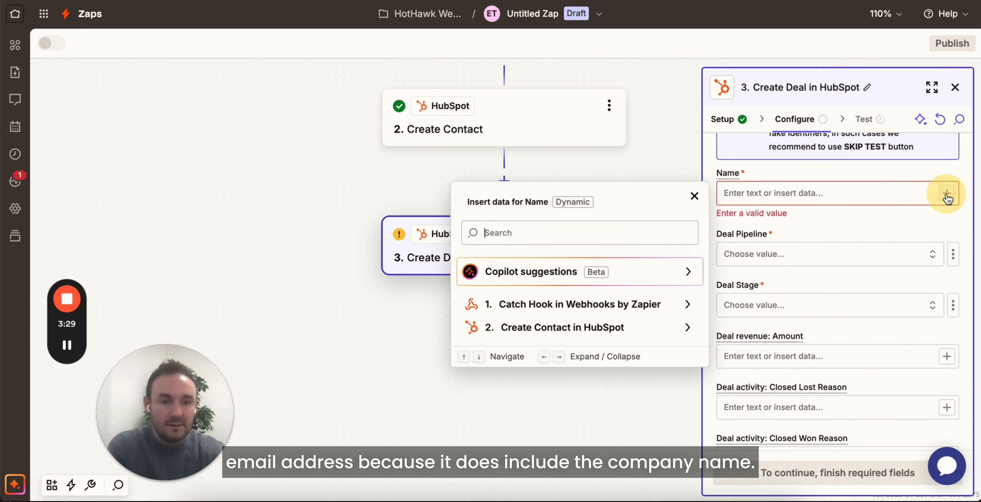
pyautogui.click(545, 328)
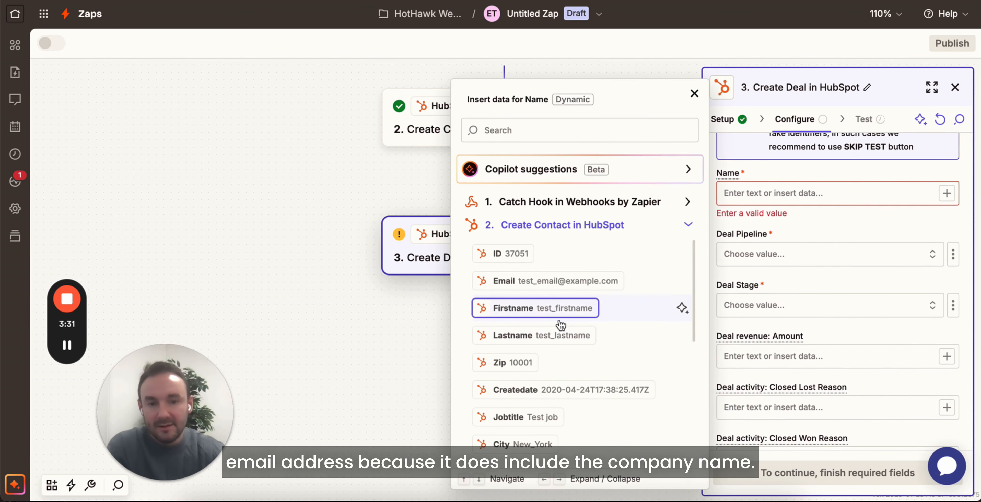
pyautogui.click(542, 285)
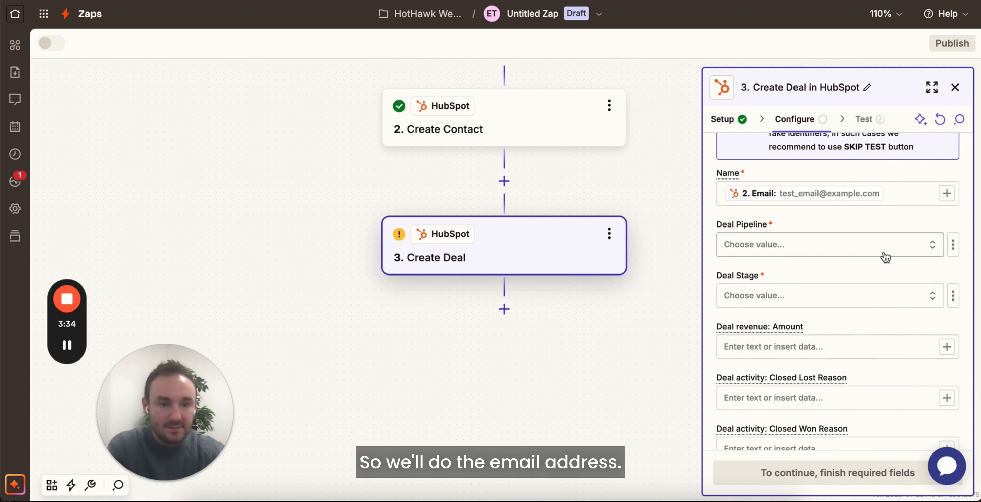
# Set the deal's pipeline to Sales Pipeline and its stage to Qualified To Buy.
pyautogui.click(832, 247)
pyautogui.click(610, 288)
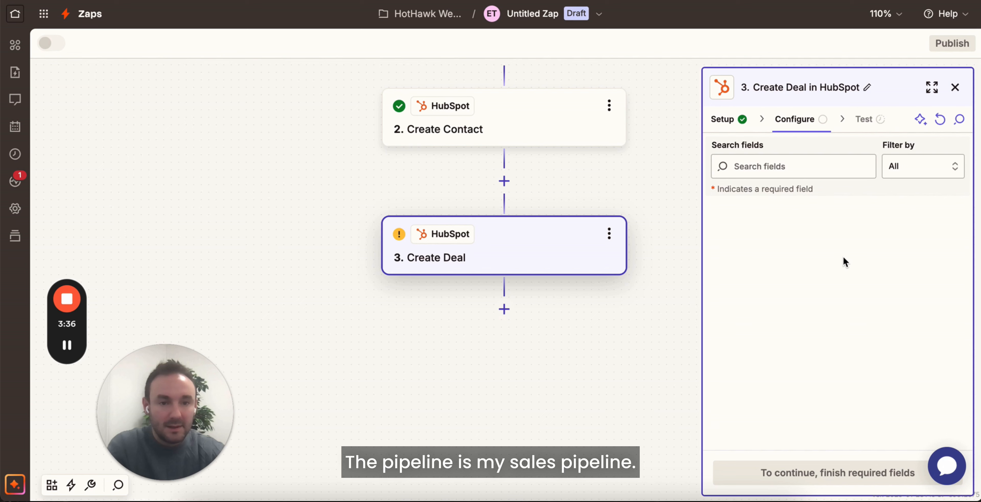
pyautogui.scroll(-5, 821, 245)
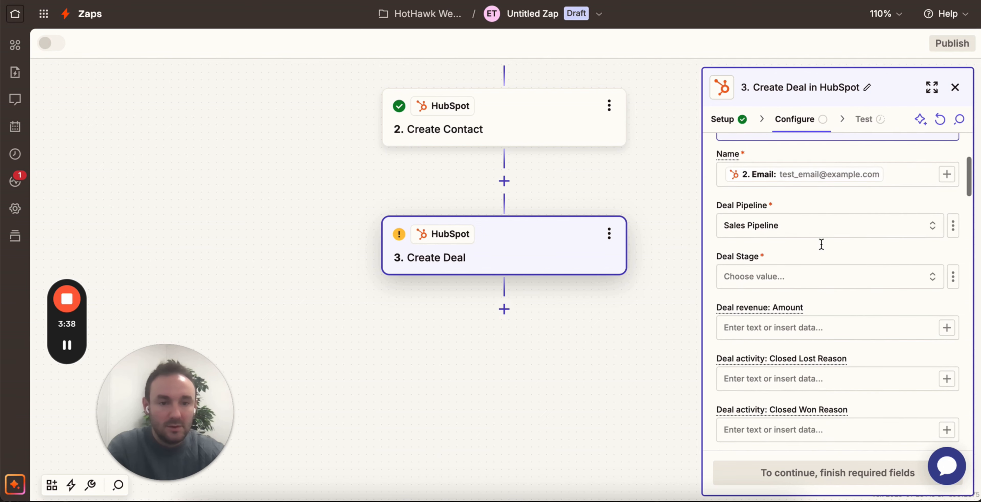
pyautogui.click(788, 277)
pyautogui.scroll(-2, 614, 393)
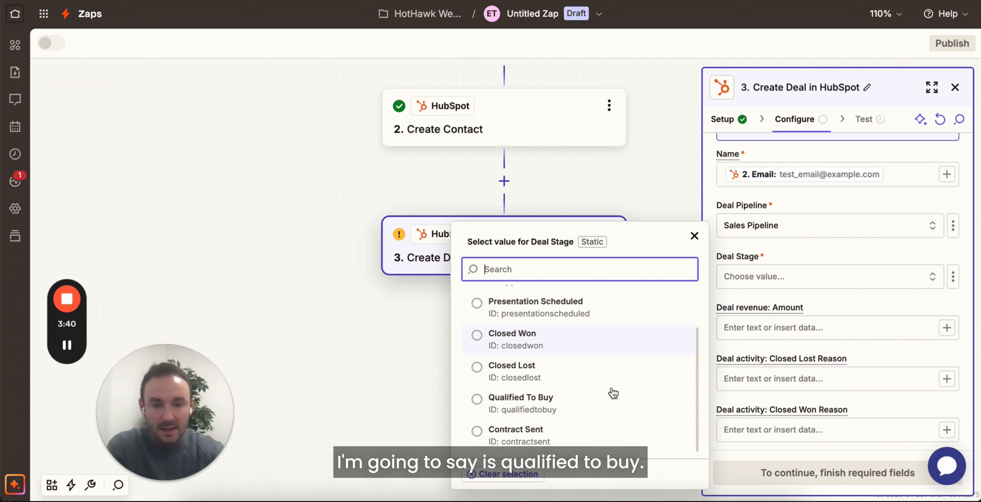
pyautogui.click(527, 403)
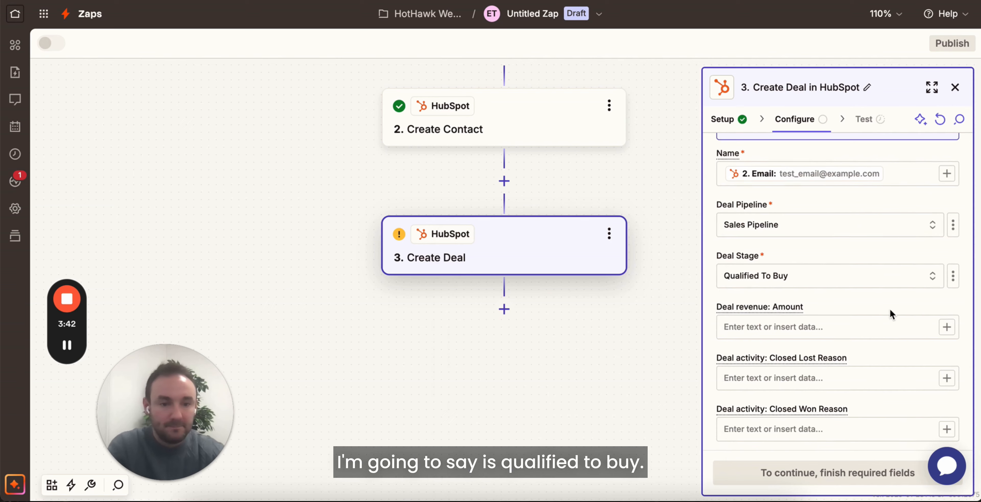
# Continue past the Create Deal configuration, skip its test and publish the Zap.
pyautogui.scroll(-8, 890, 311)
pyautogui.click(873, 472)
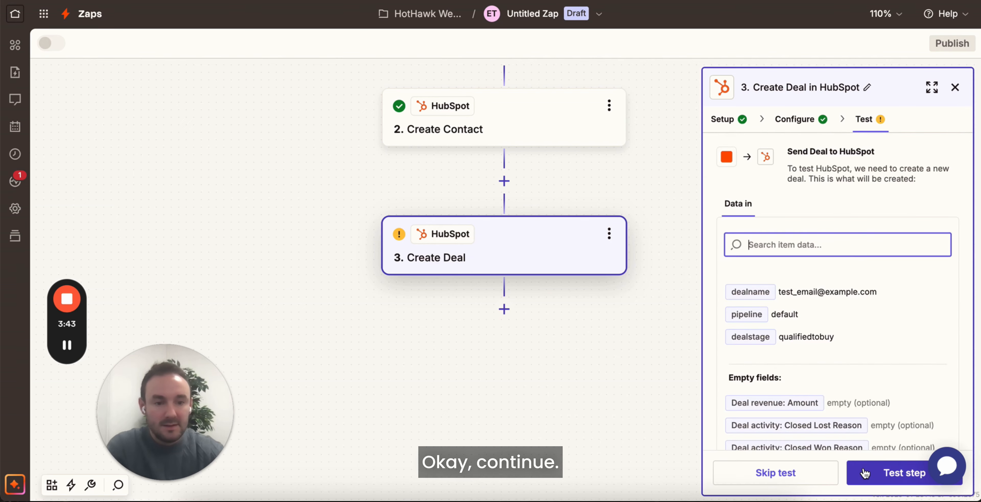
pyautogui.click(806, 473)
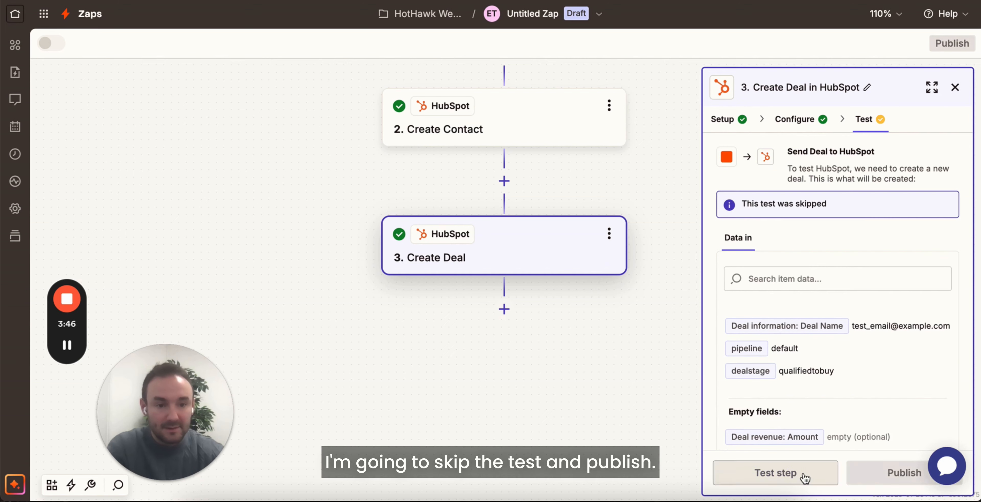
pyautogui.click(887, 473)
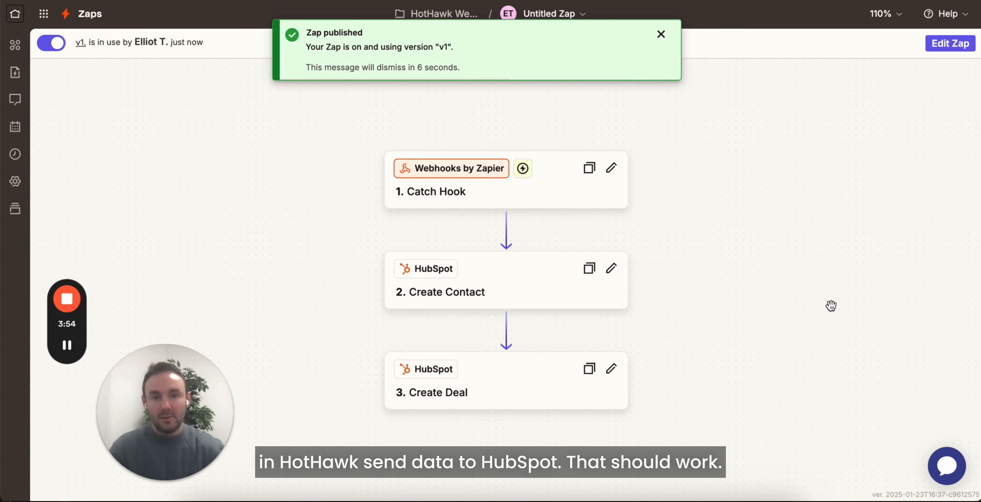
# Switch to HubSpot and review the existing contacts and the deals in the Sales Pipeline.
pyautogui.click(646, 19)
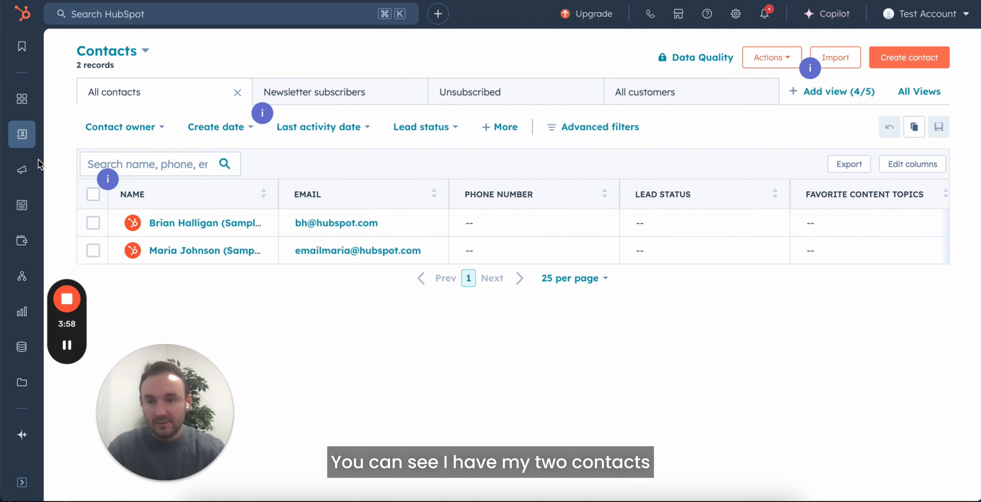
pyautogui.moveTo(27, 135)
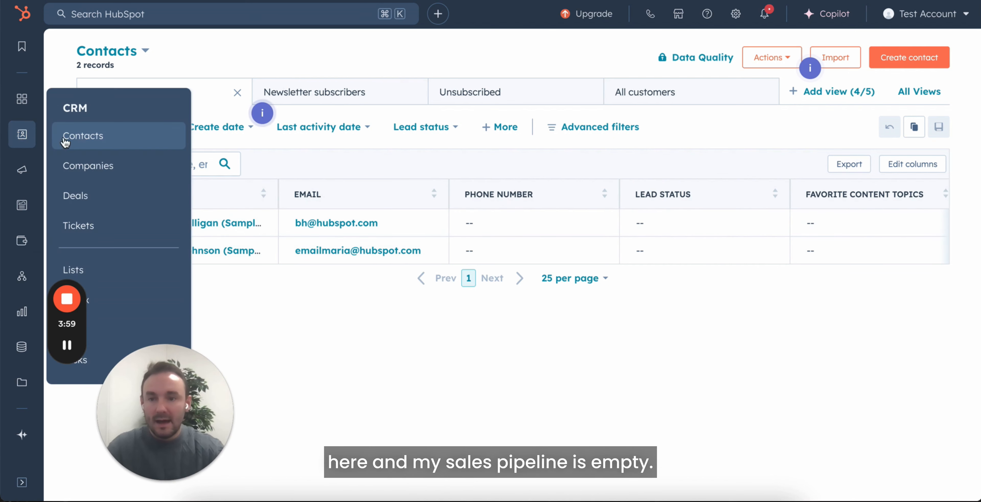
pyautogui.click(87, 197)
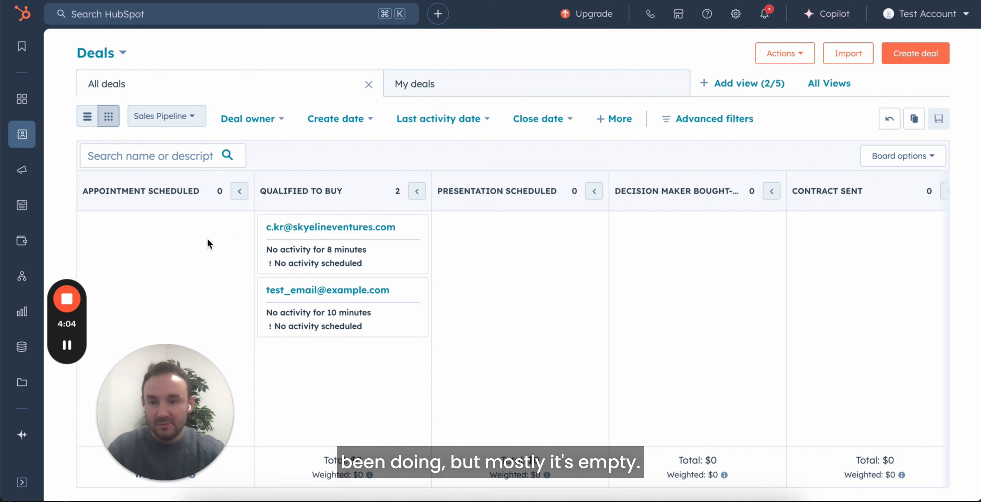
# Move both Qualified To Buy deals to the Decision Maker Bought-In stage and return to the contacts list.
pyautogui.moveTo(22, 134)
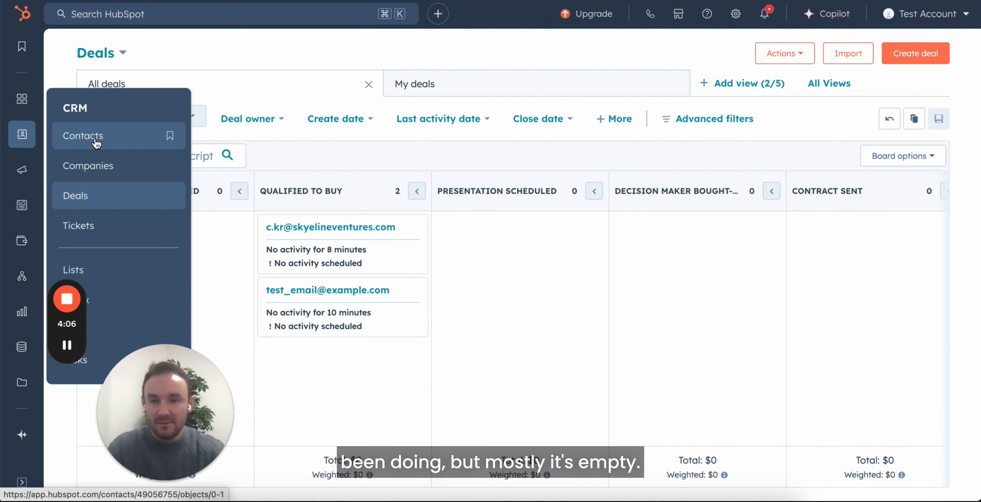
pyautogui.moveTo(425, 250); pyautogui.dragTo(652, 271)
pyautogui.click(427, 274)
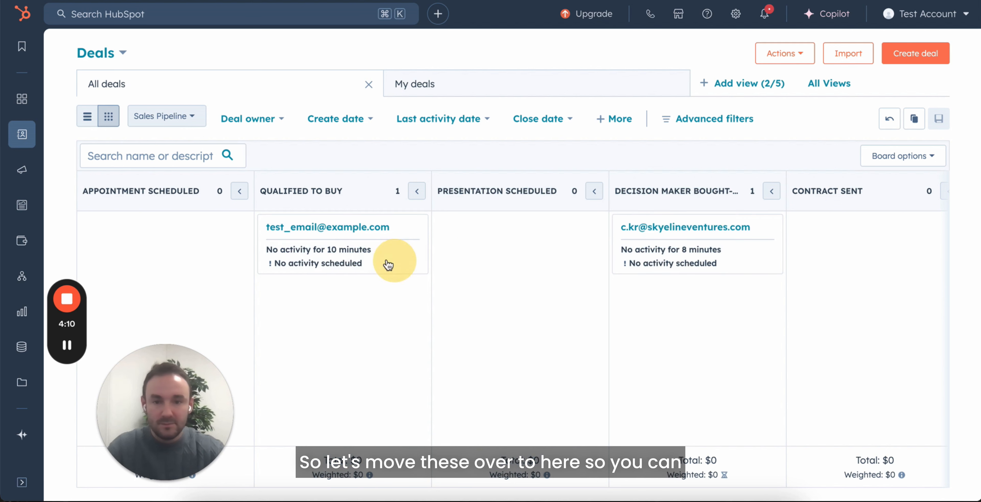
pyautogui.moveTo(390, 257); pyautogui.dragTo(718, 307)
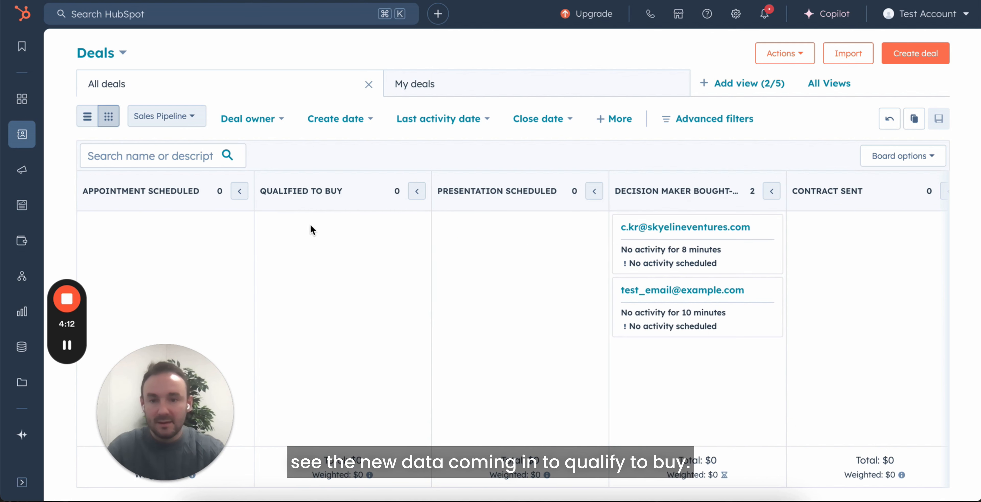
pyautogui.moveTo(21, 134)
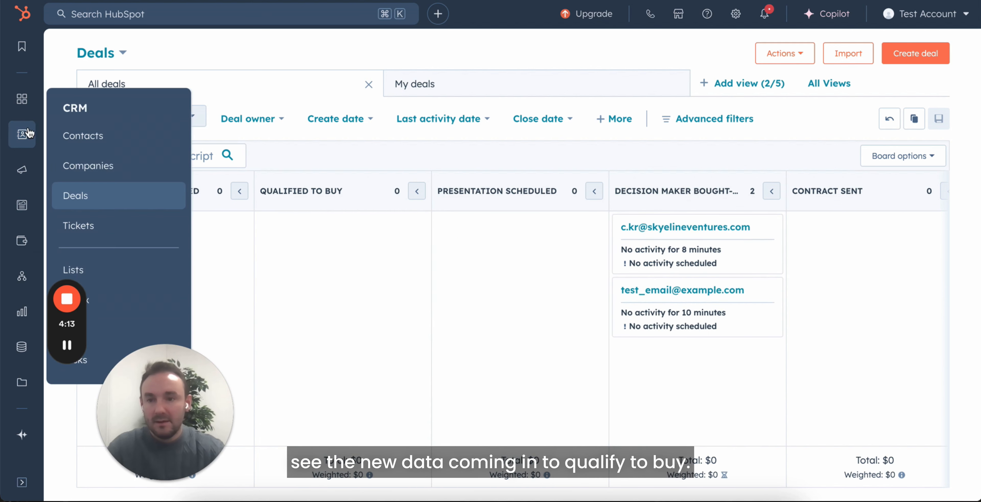
pyautogui.click(91, 134)
# Switch to HotHawk and apply the Send to Hubspot label to the inbox email "RE: Reminder: Office Potluck Tomorrow".
pyautogui.hotkey('ctrl', 'Tab')
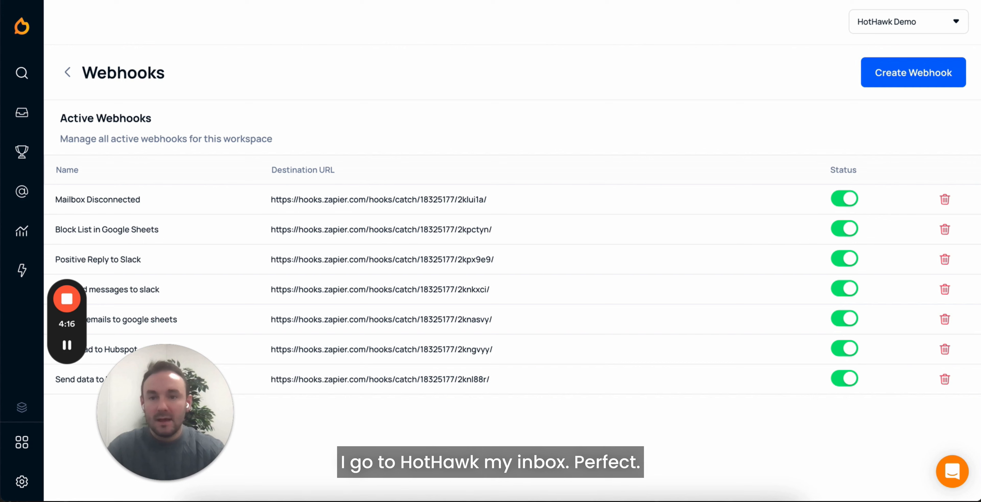
pyautogui.click(22, 112)
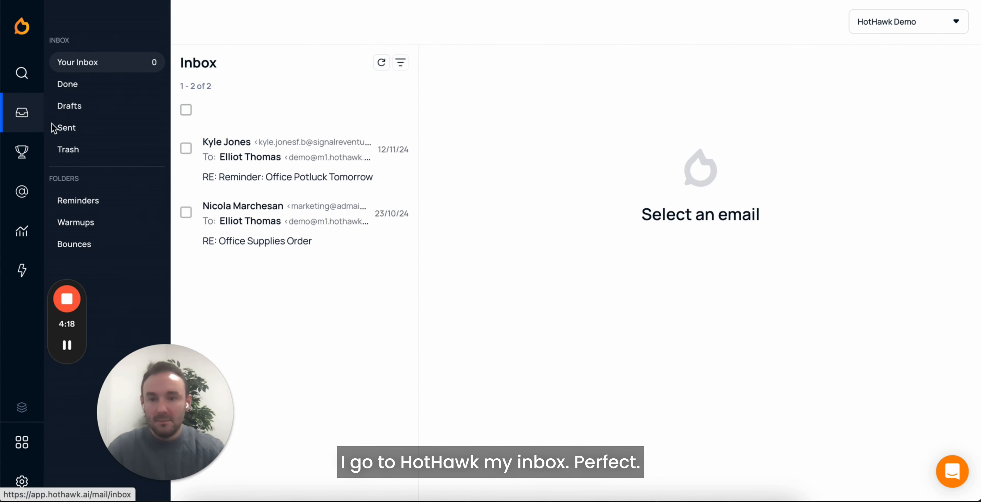
pyautogui.click(293, 175)
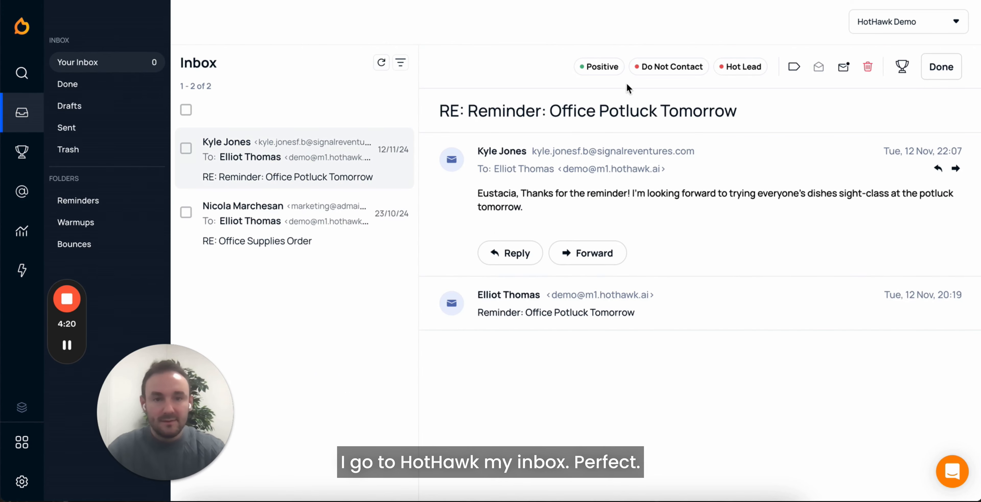
pyautogui.click(795, 67)
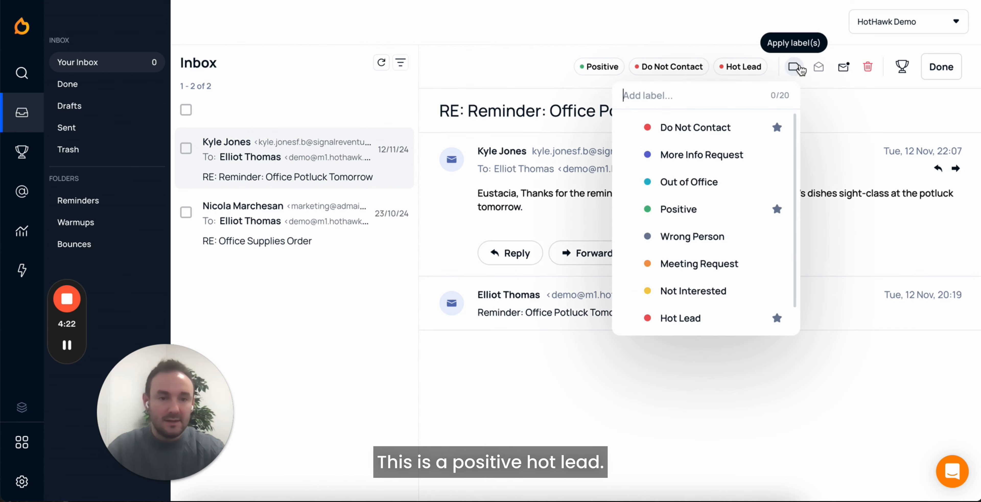
pyautogui.scroll(-1, 695, 221)
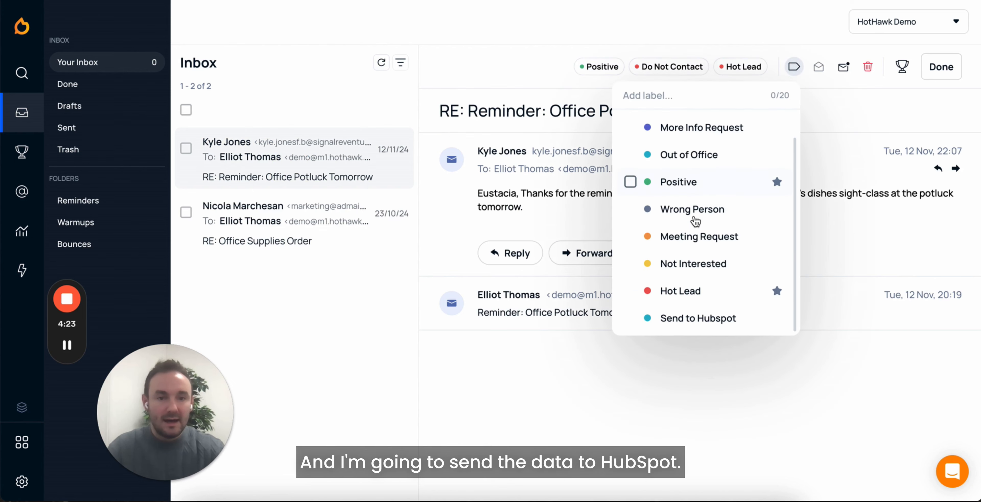
pyautogui.click(695, 323)
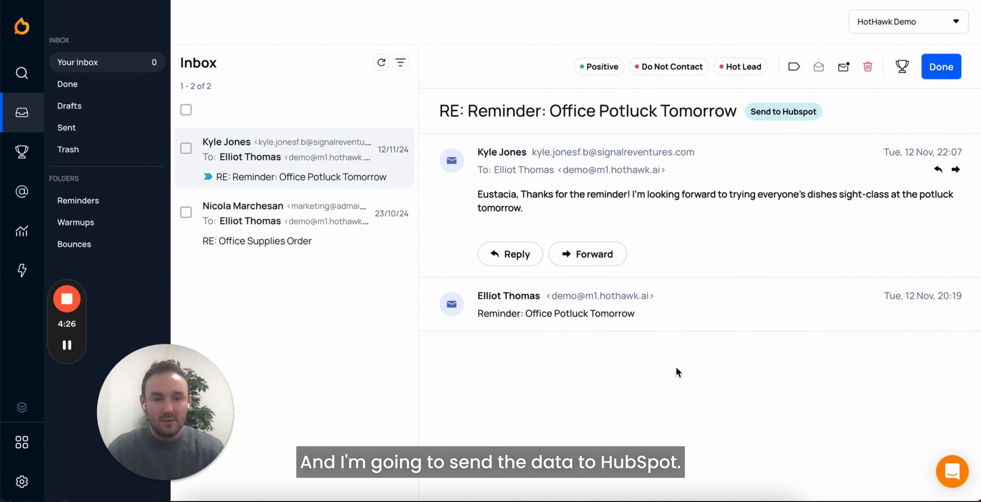
pyautogui.click(677, 366)
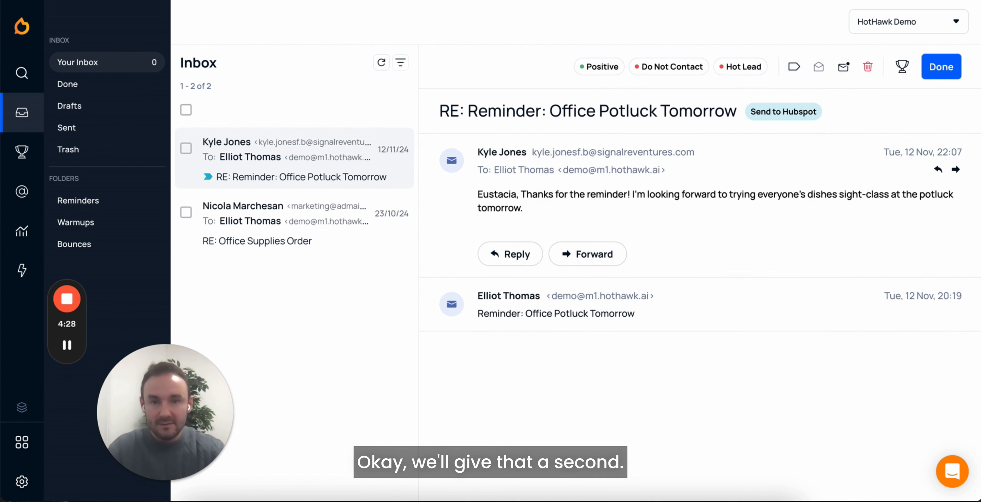
# Switch back to HubSpot, refresh the contacts, and check the contacts list and deals board for the lead sent from HotHawk.
pyautogui.hotkey('ctrl', 'Tab')
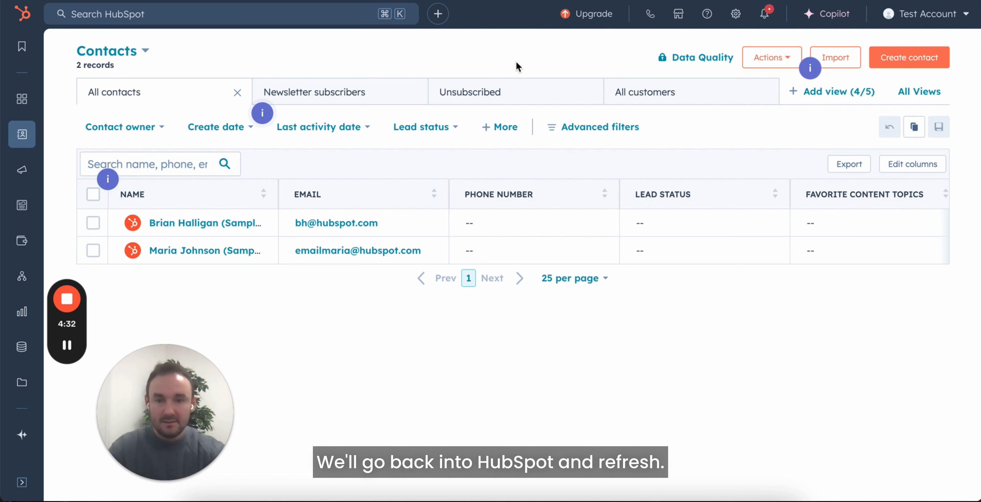
pyautogui.press('super+r')
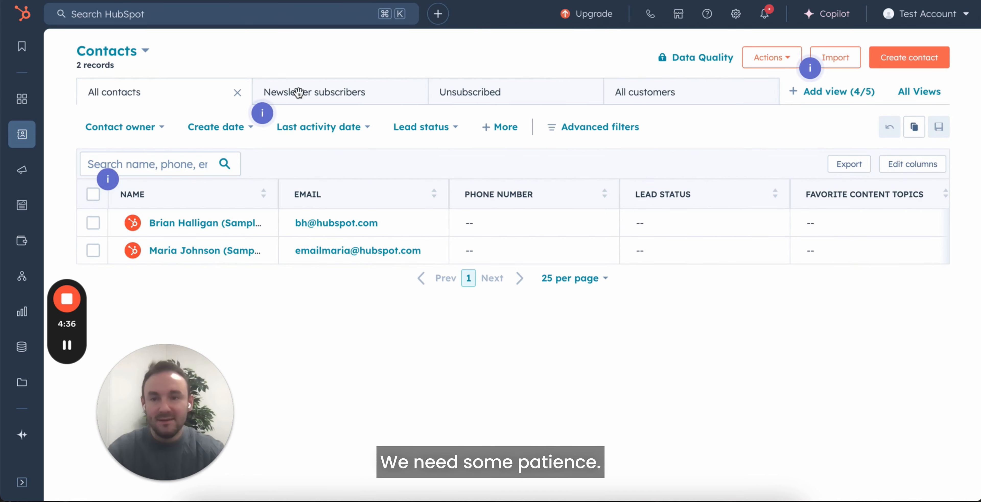
pyautogui.moveTo(22, 134)
pyautogui.click(65, 194)
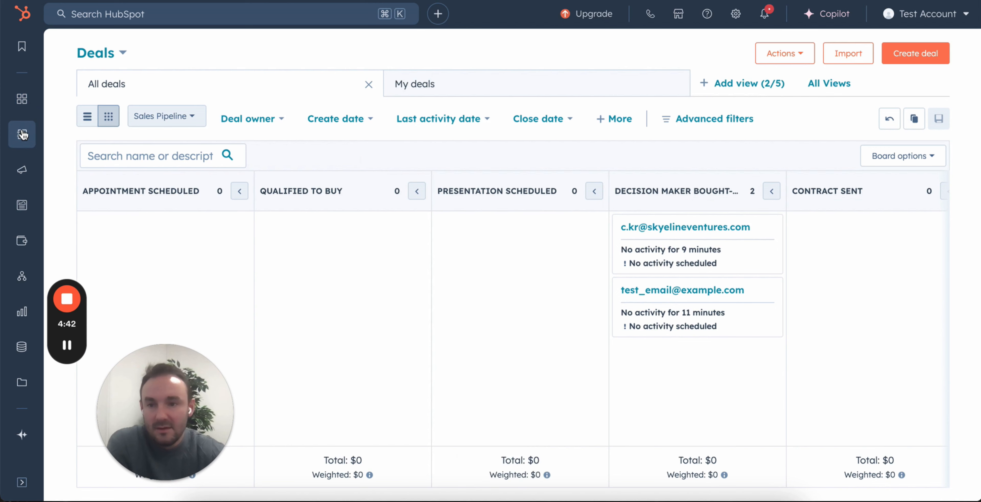
pyautogui.moveTo(23, 135)
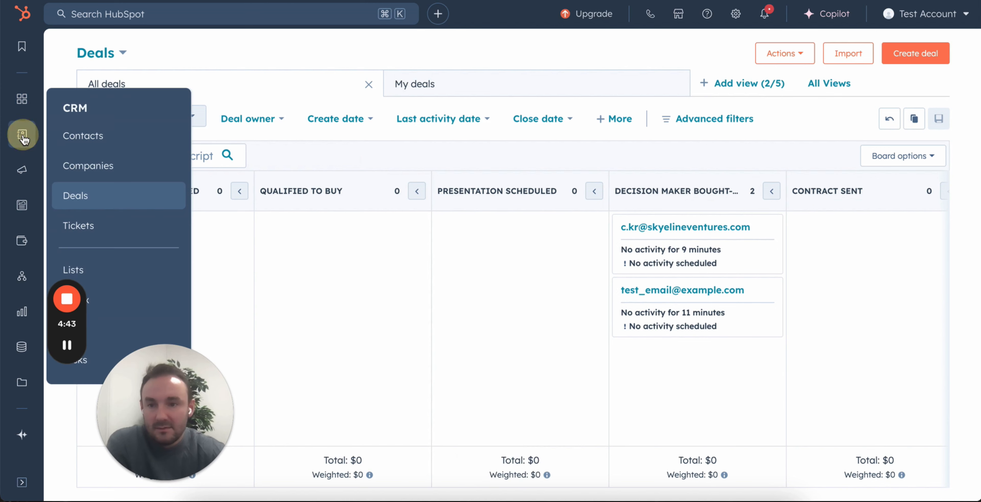
pyautogui.click(83, 137)
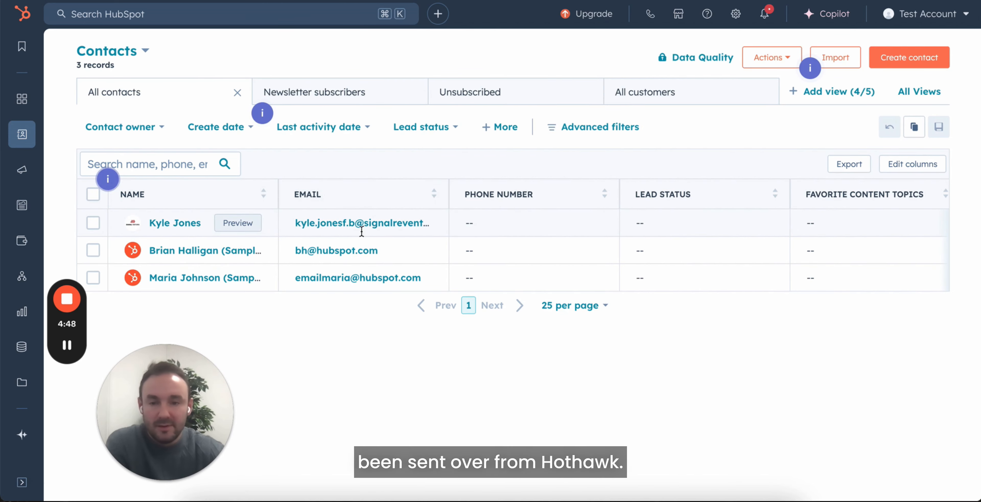
pyautogui.moveTo(22, 134)
pyautogui.click(67, 197)
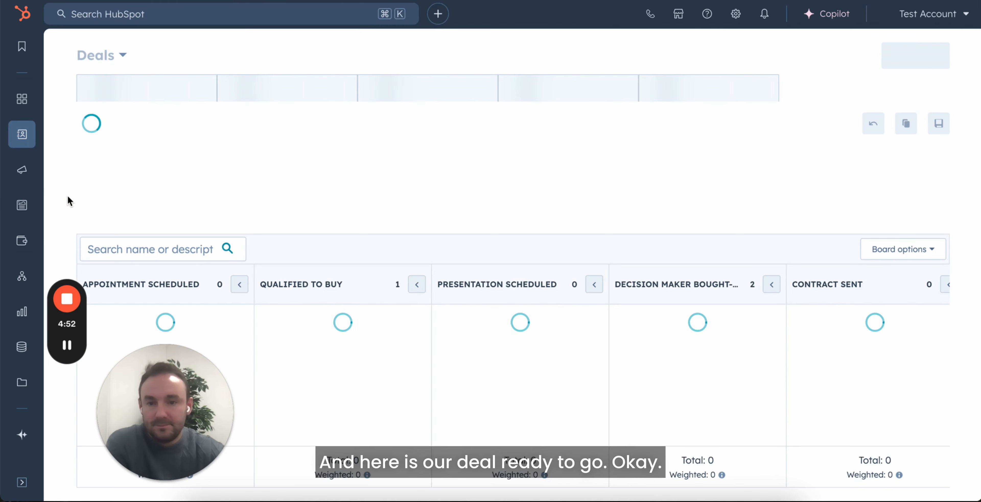